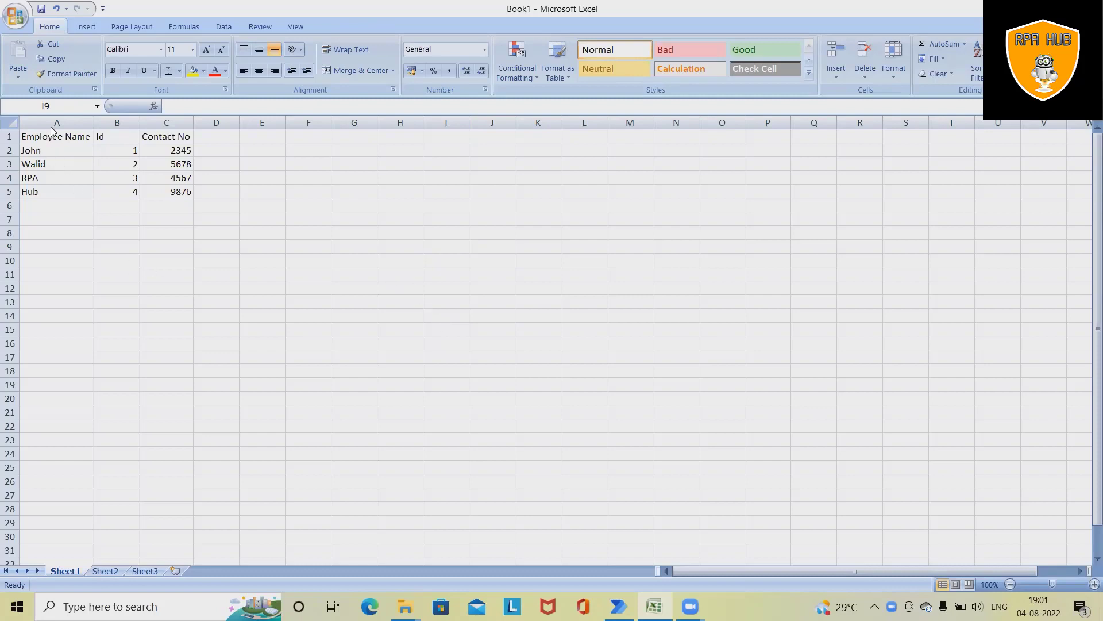
Review the employee table on Sheet1 and select the source range A1:C4.
click(69, 134)
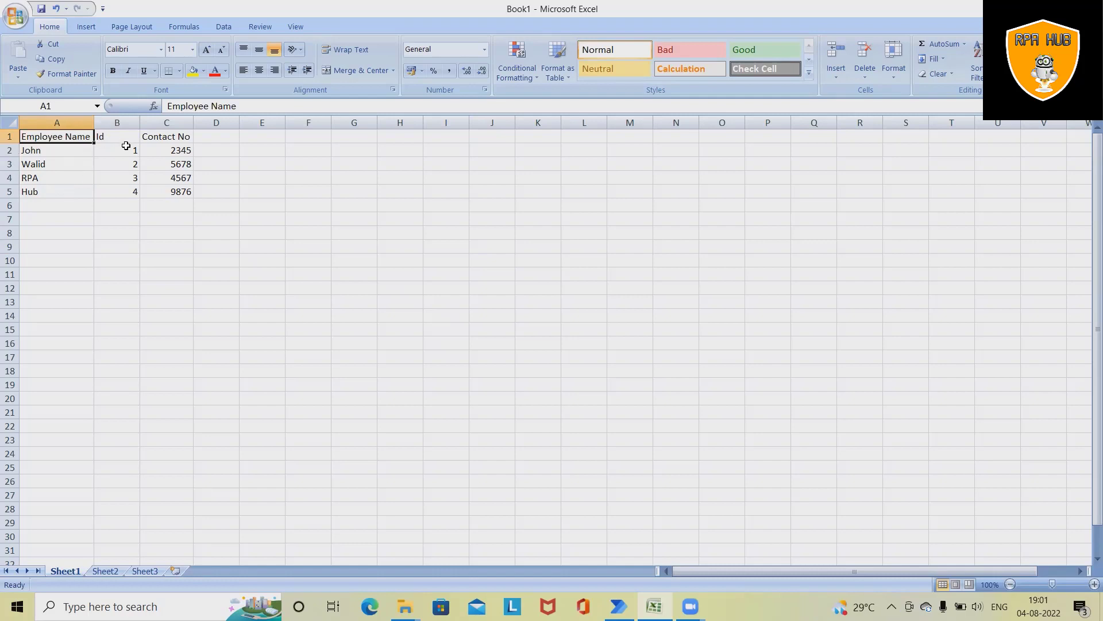
click(80, 165)
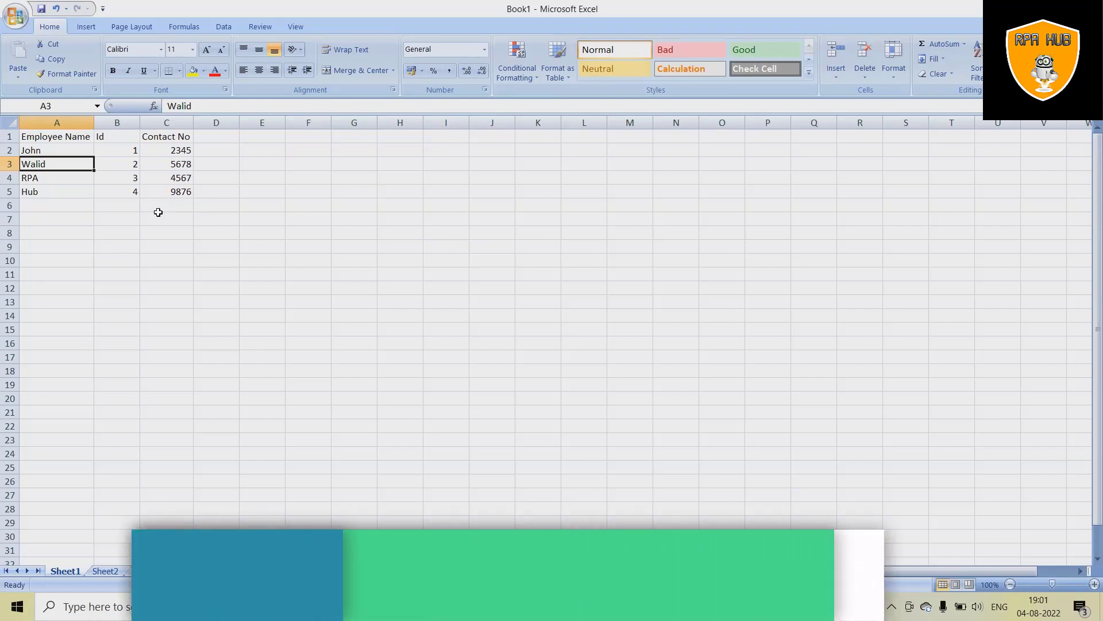
drag(40, 165, 185, 191)
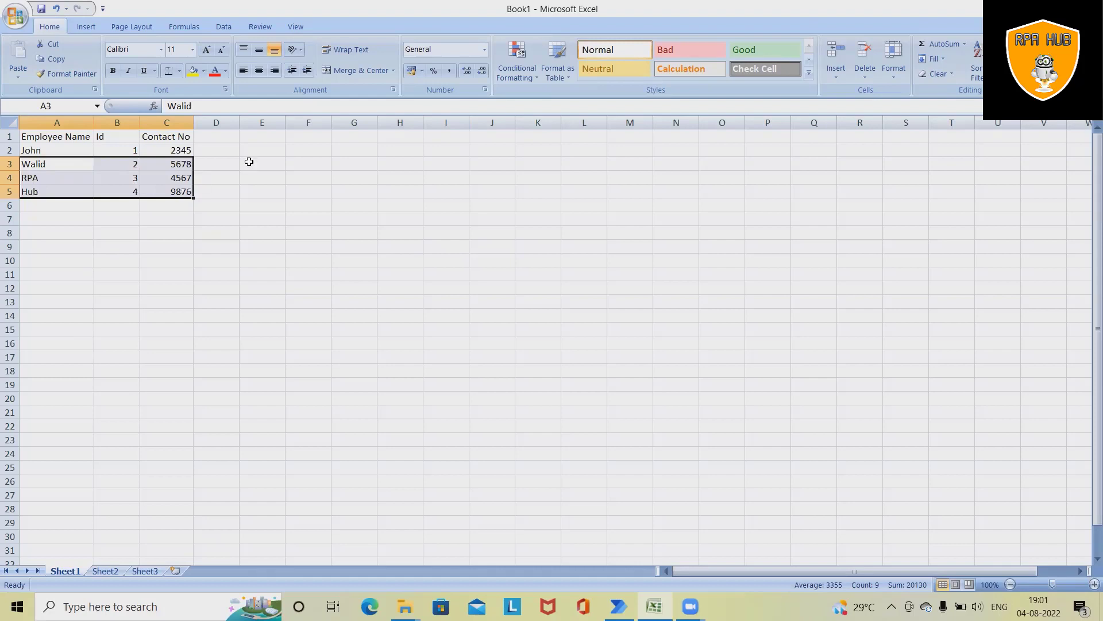
click(250, 274)
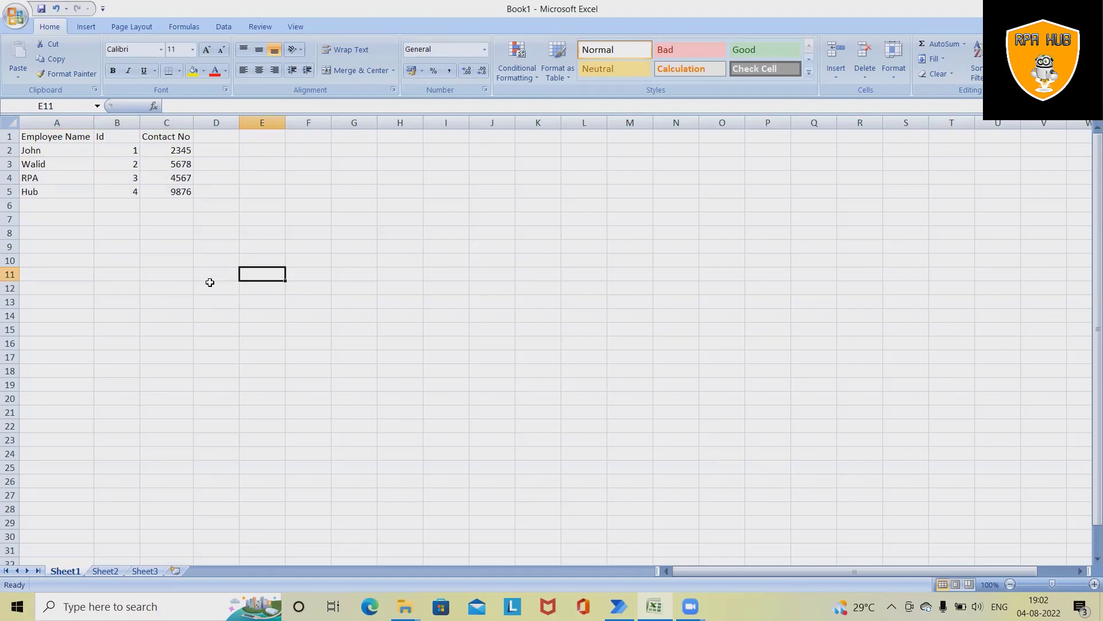
click(27, 135)
drag(27, 133, 186, 174)
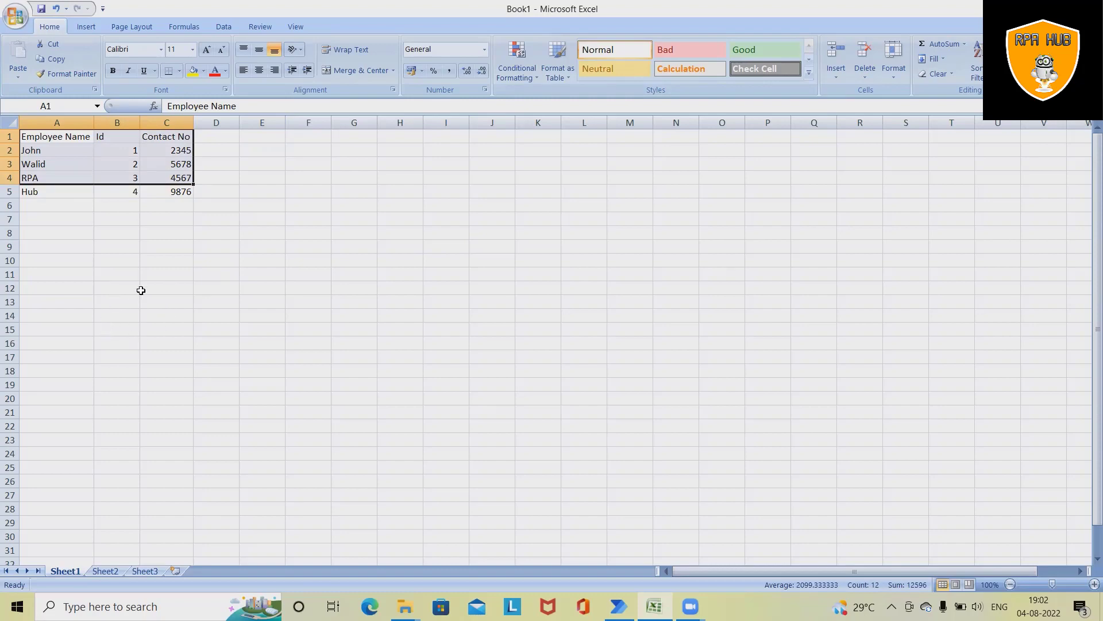
Close the workbook and run the existing Excel flow in Power Automate.
click(618, 606)
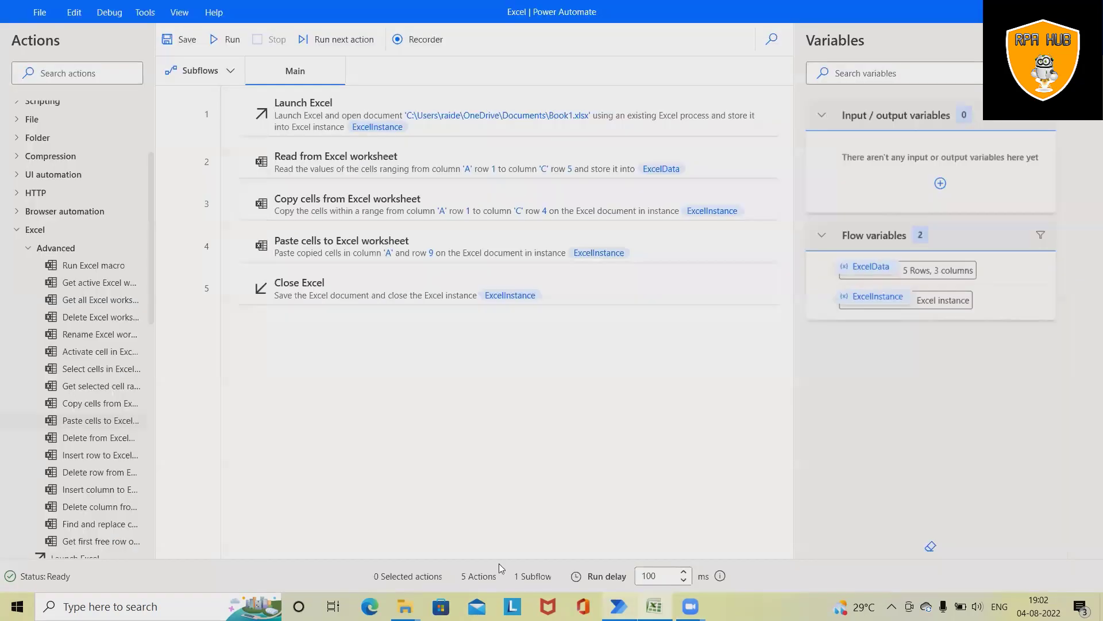
click(654, 606)
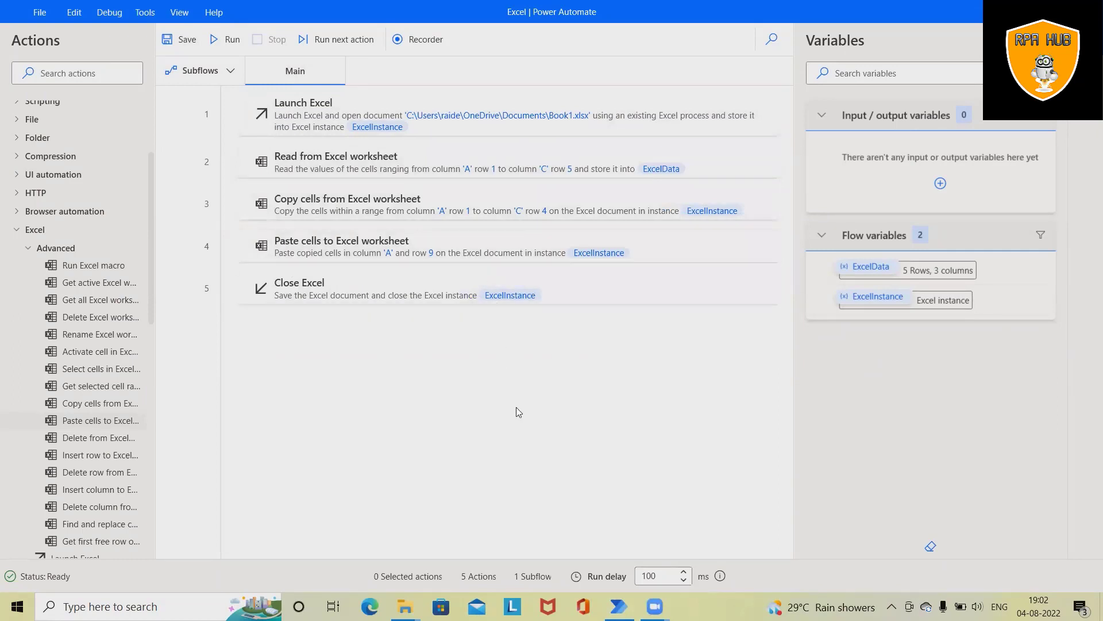
click(229, 40)
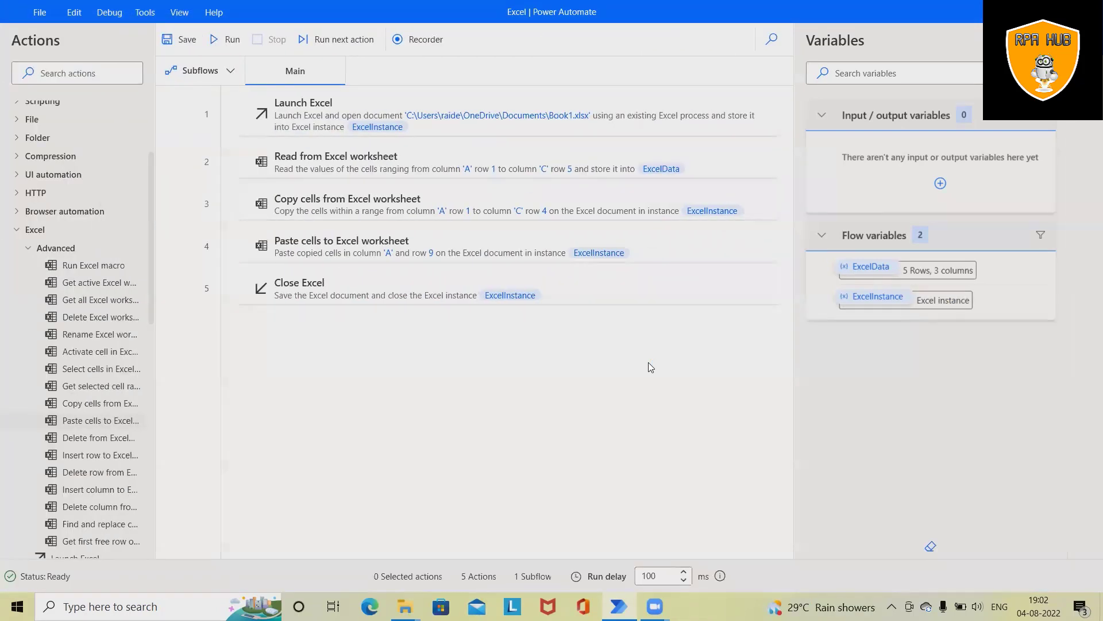
Open Book1 from the Documents folder and compare the pasted rows in A9:C12 with the original table in A1:C5.
mouse_move(406, 607)
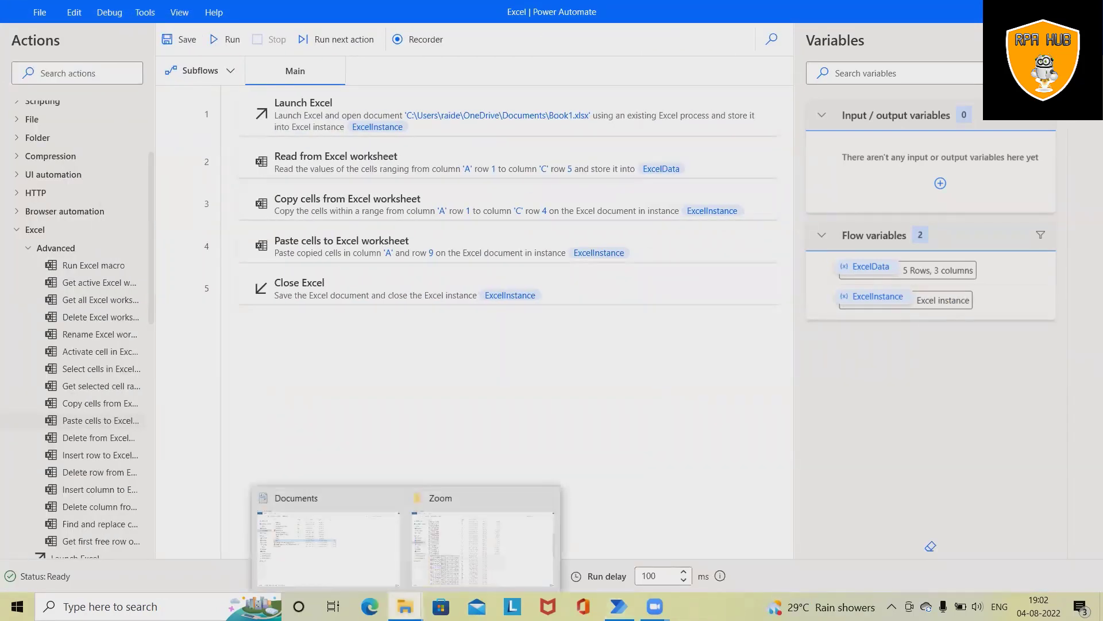
click(337, 547)
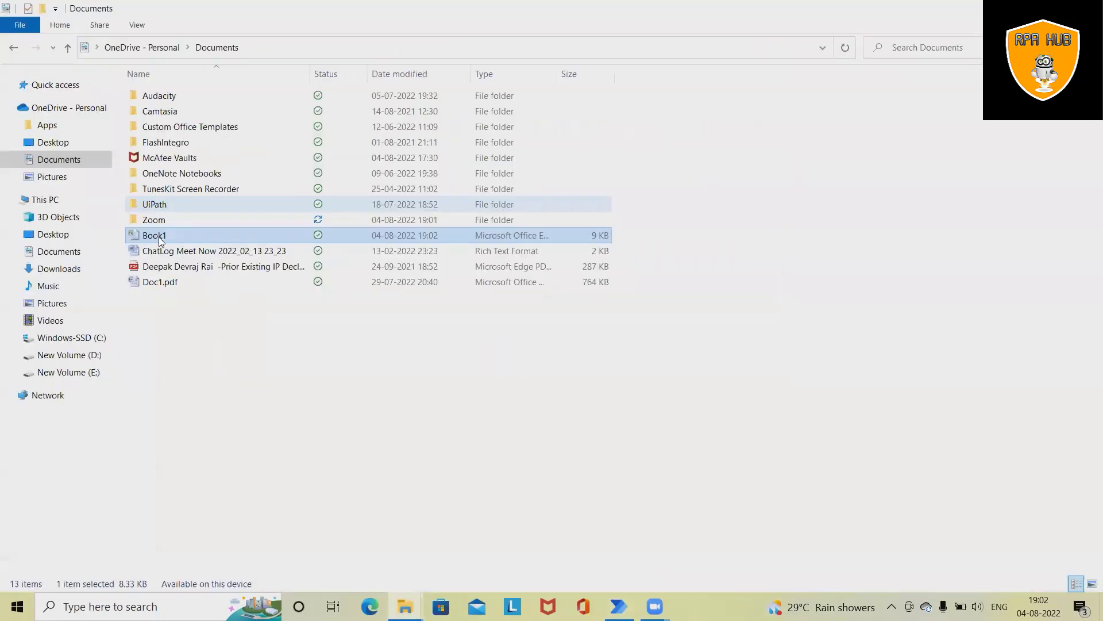
double_click(155, 235)
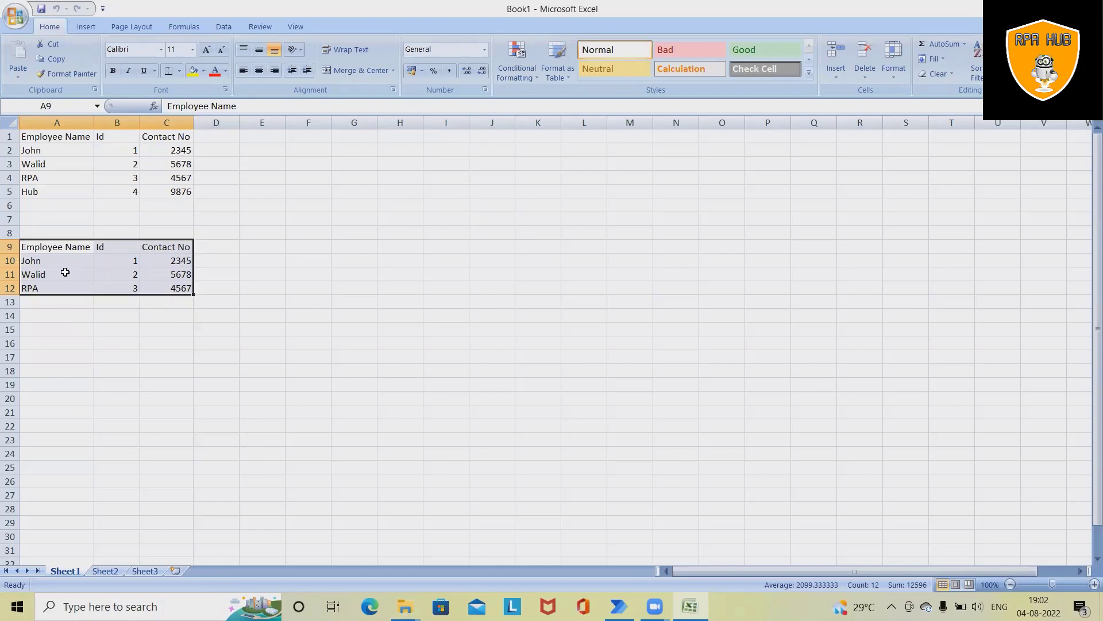
click(230, 248)
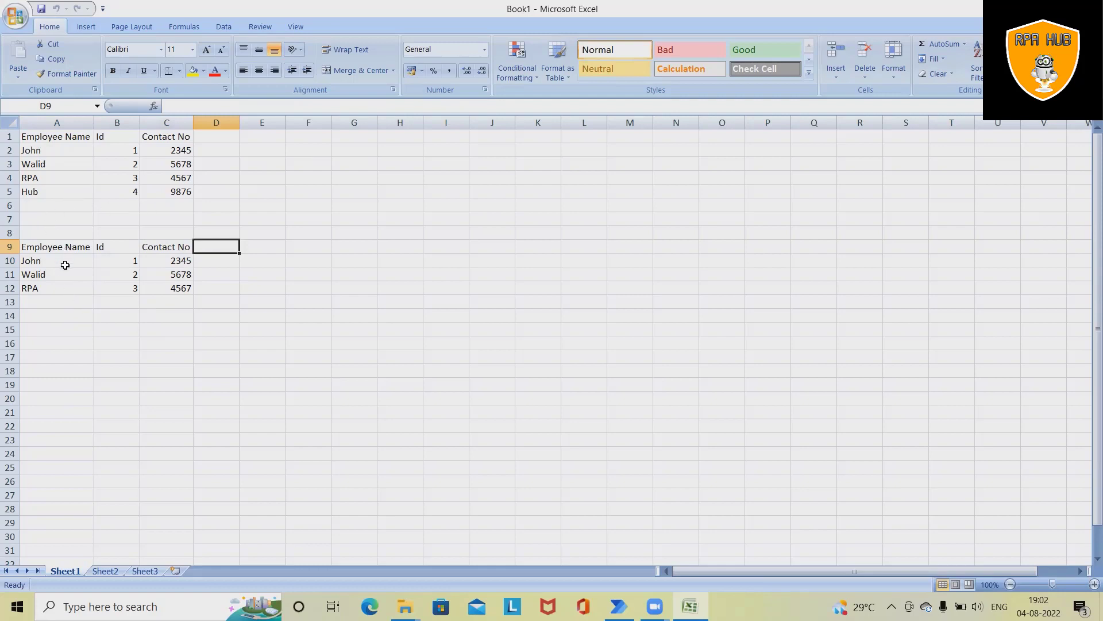
drag(49, 251, 176, 288)
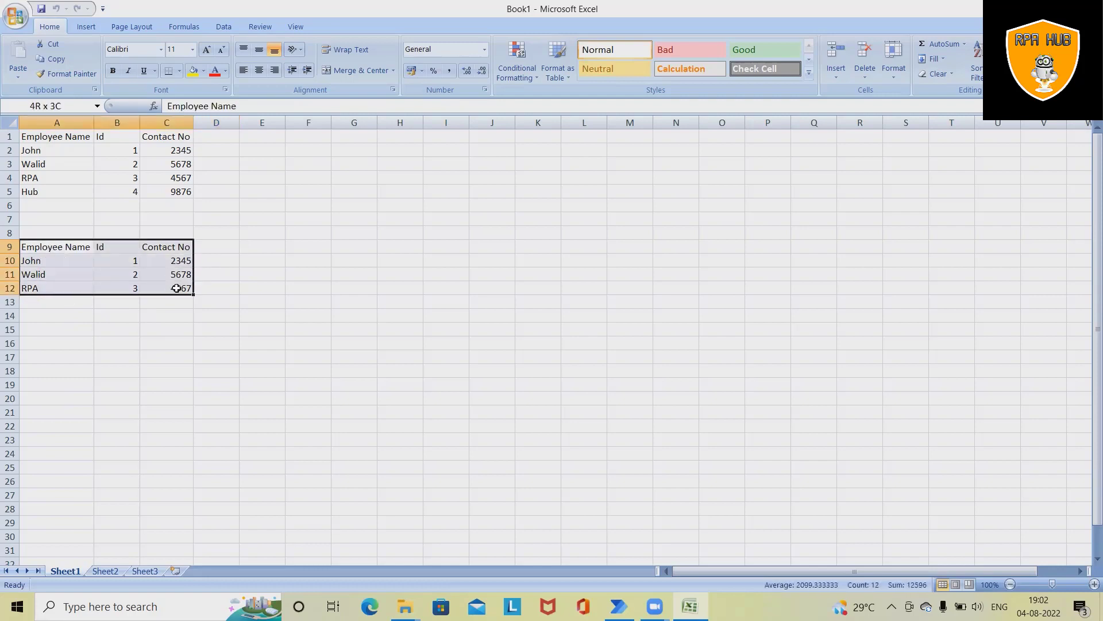
click(52, 136)
key(ctrl+a)
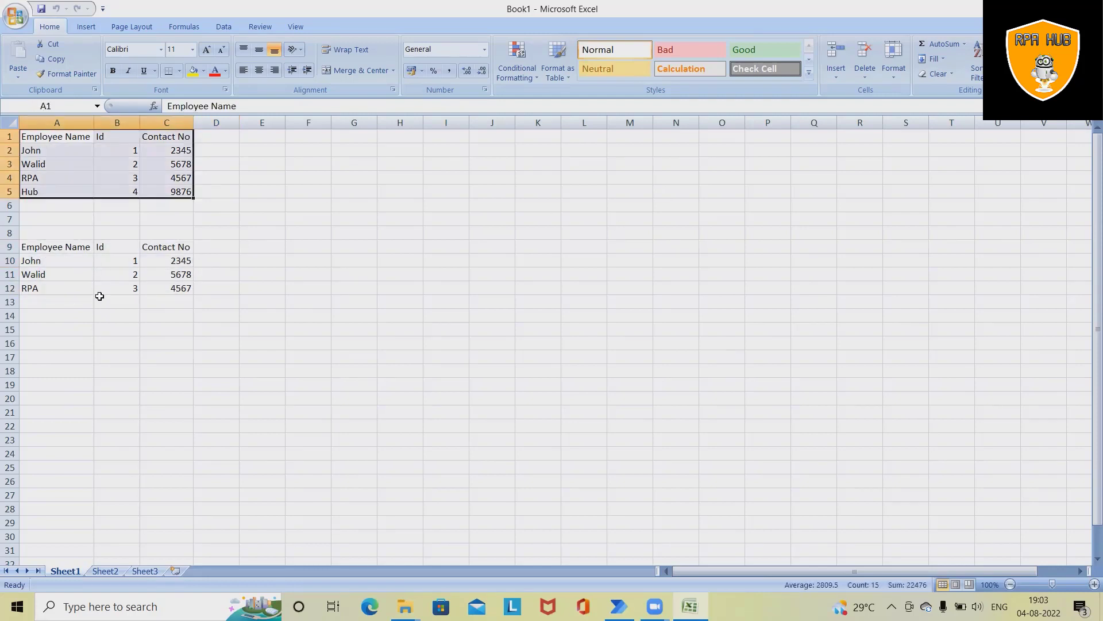
drag(29, 252, 183, 290)
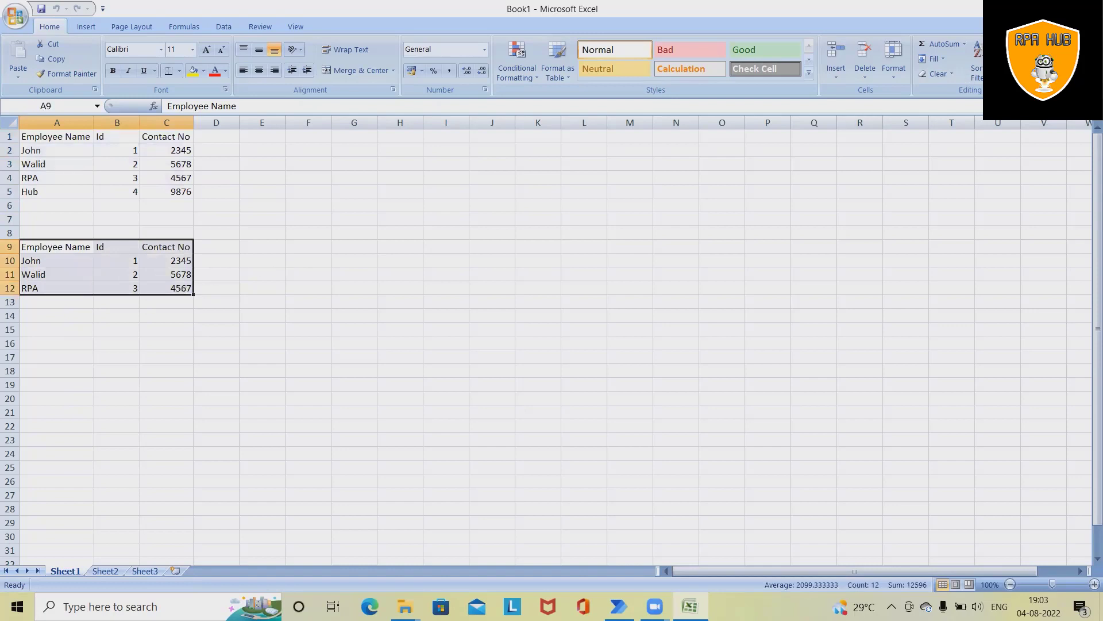
Clear the pasted rows in A9:C12, and save and close Book1.
click(81, 278)
drag(27, 252, 163, 273)
key(Delete)
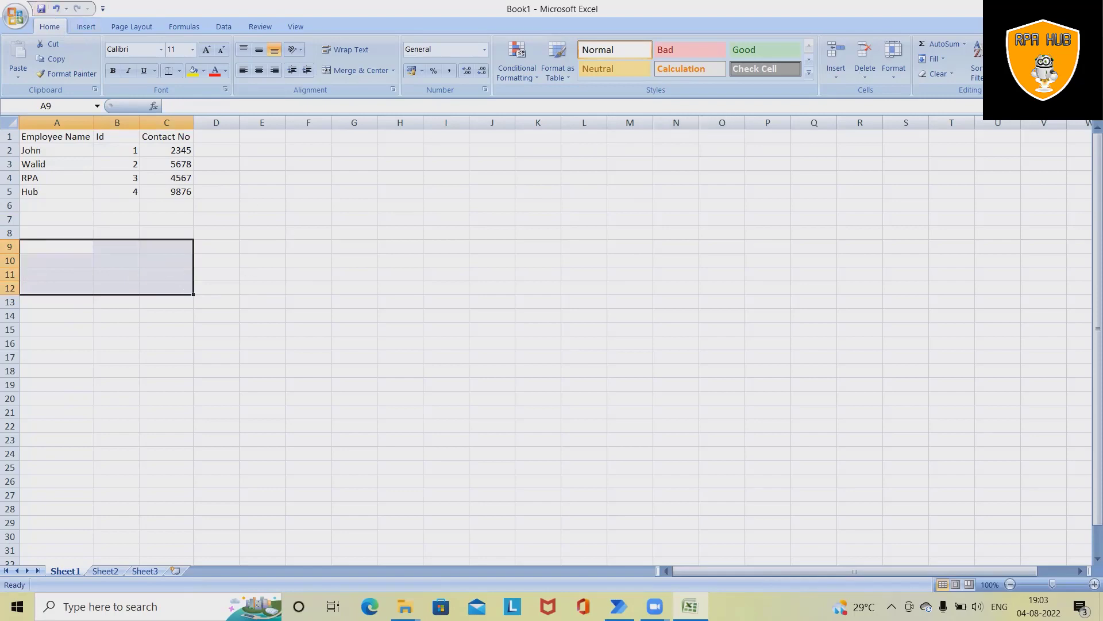
click(1090, 9)
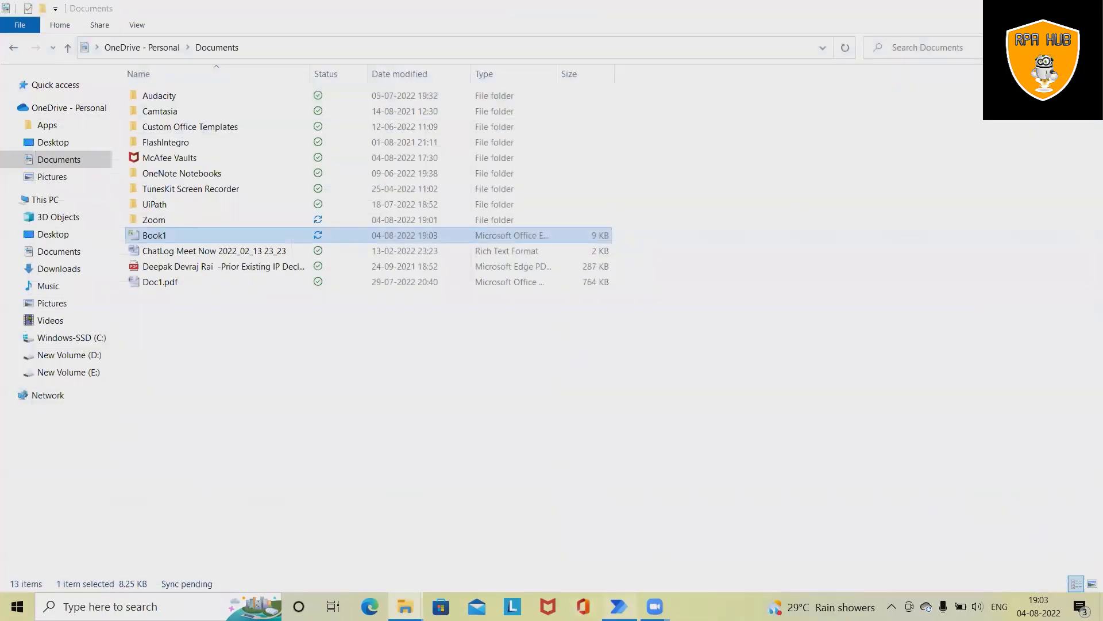
Switch to Power Automate and delete all five actions from the Main subflow.
click(619, 607)
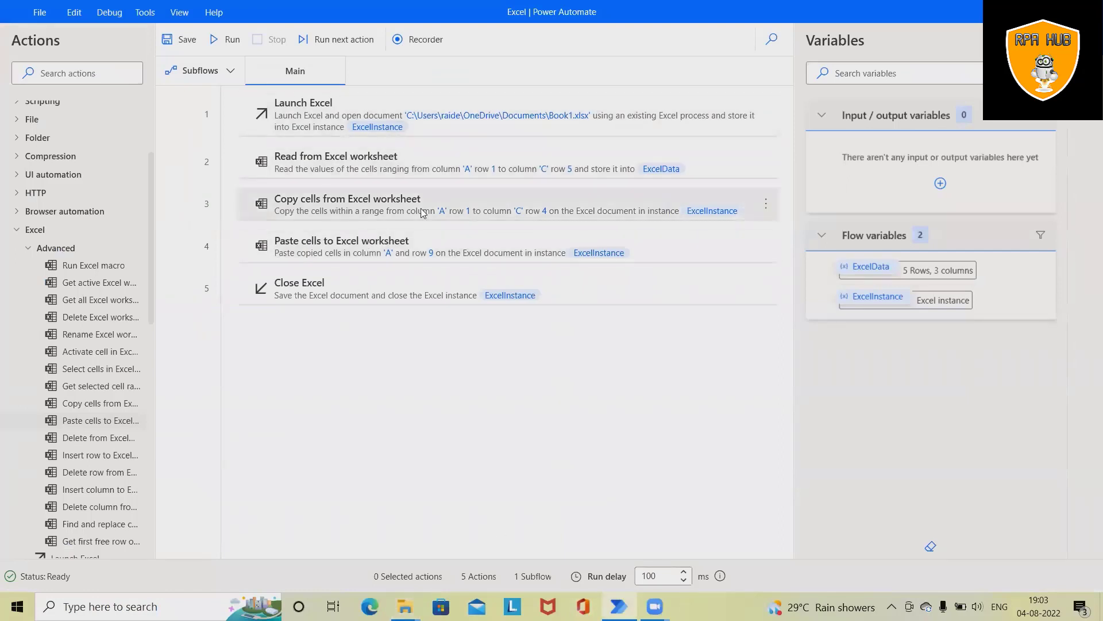
click(535, 101)
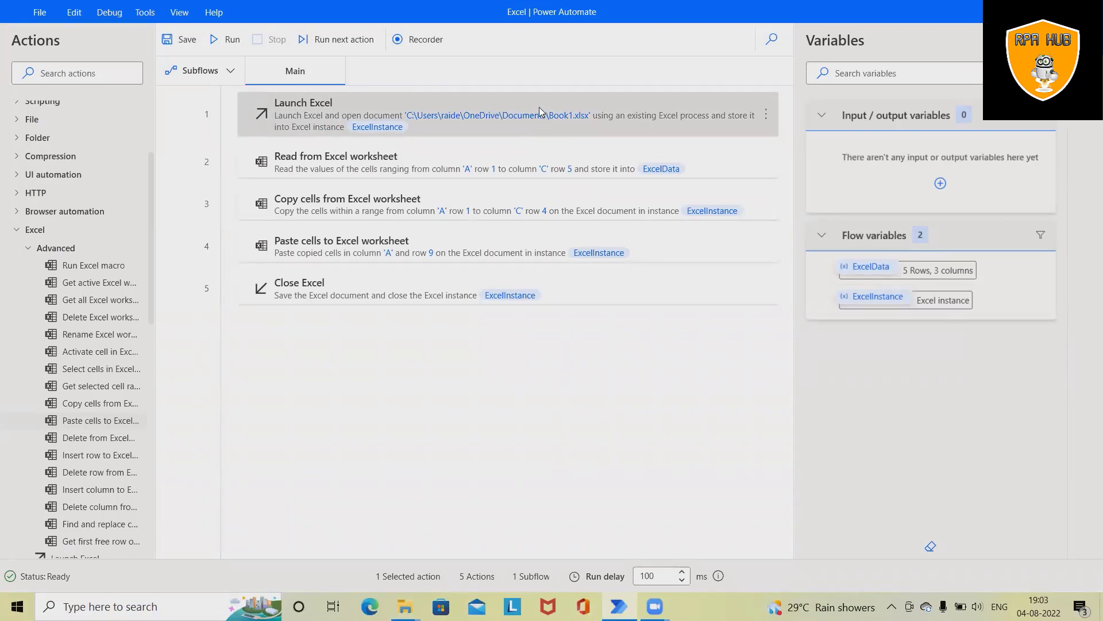
key(Delete)
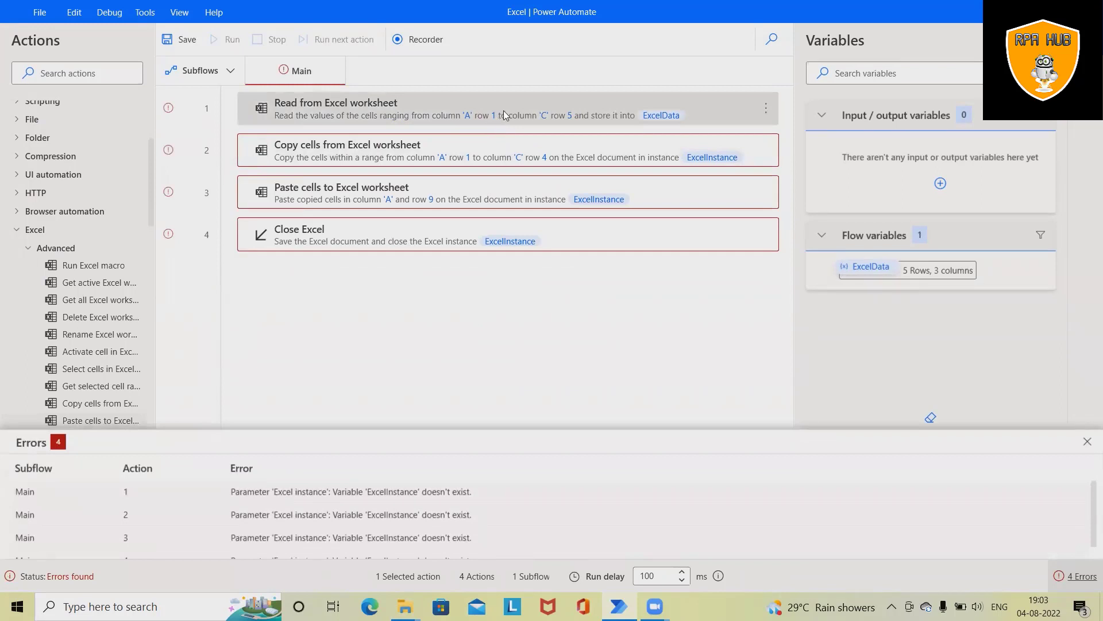
key(Delete)
key(Delete)
key(Delete)
key(Delete)
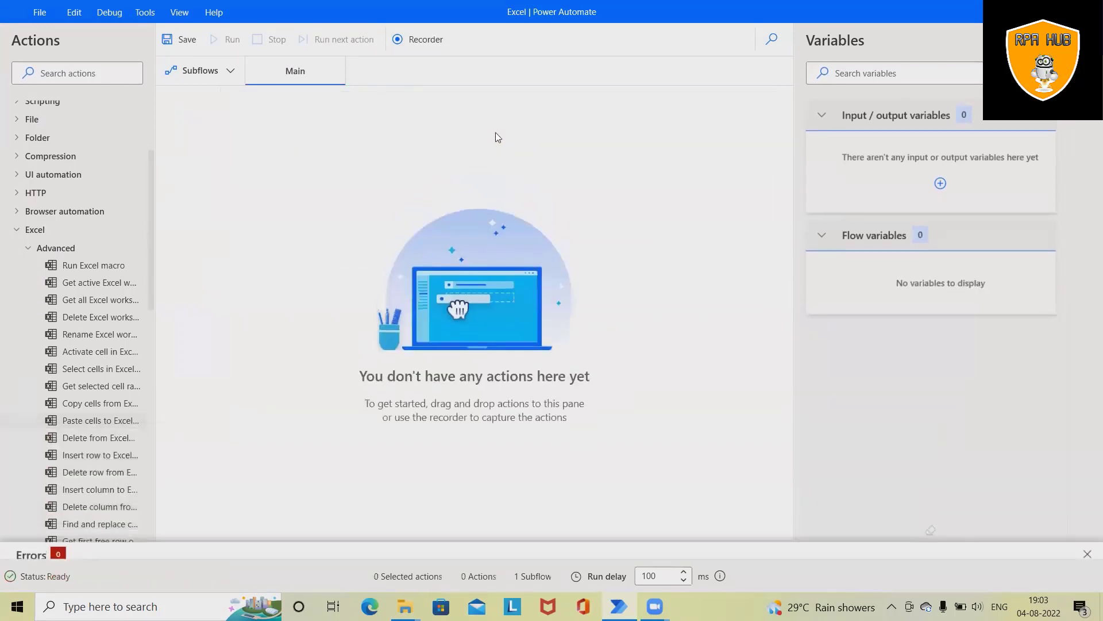
Add a Launch Excel action to the flow that opens the existing document Book1.xlsx from the Documents folder.
click(27, 246)
drag(69, 271, 525, 117)
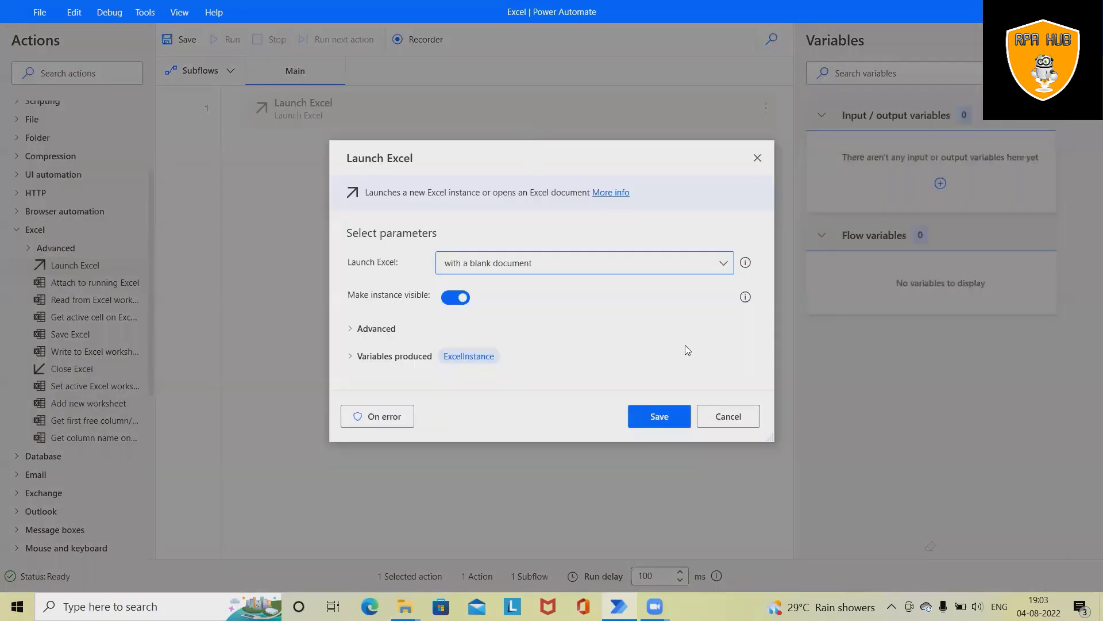
click(720, 265)
click(525, 305)
click(700, 295)
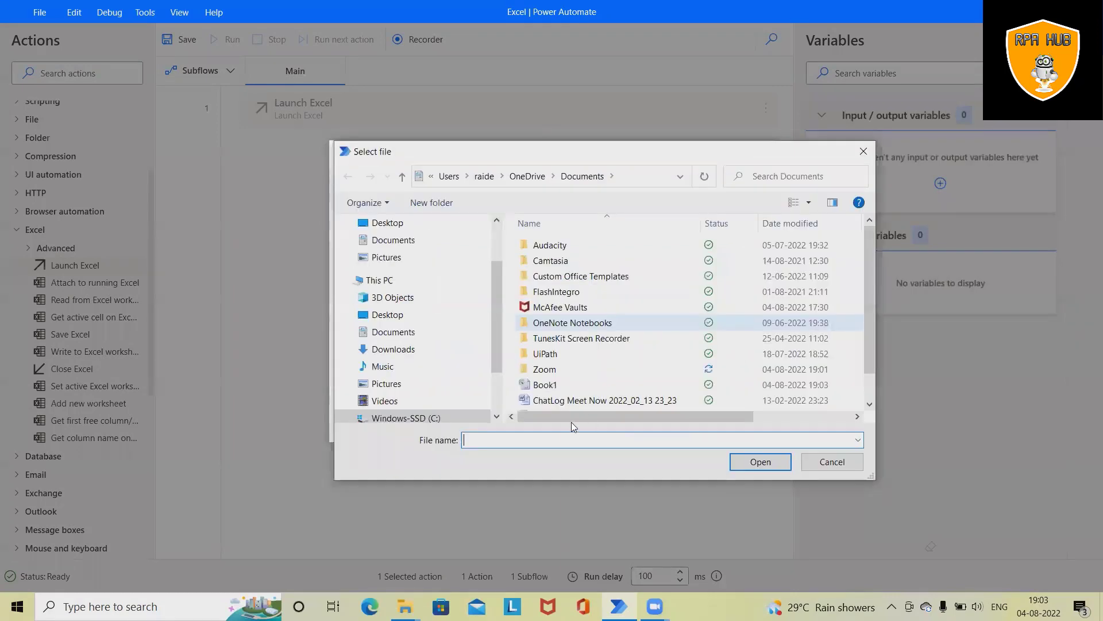
click(545, 385)
click(760, 461)
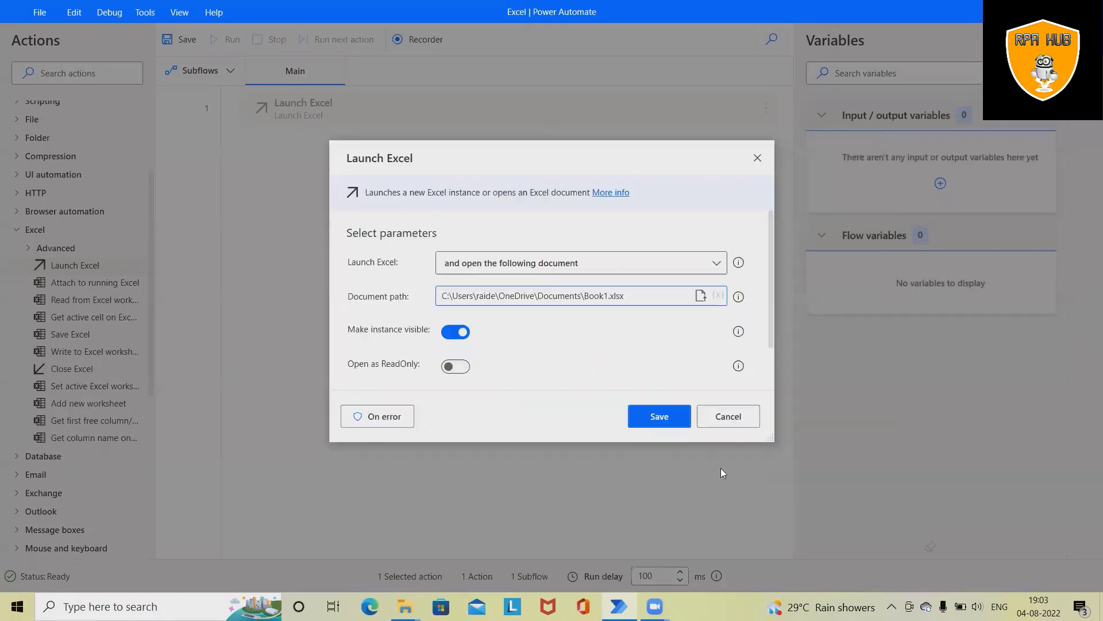
click(651, 417)
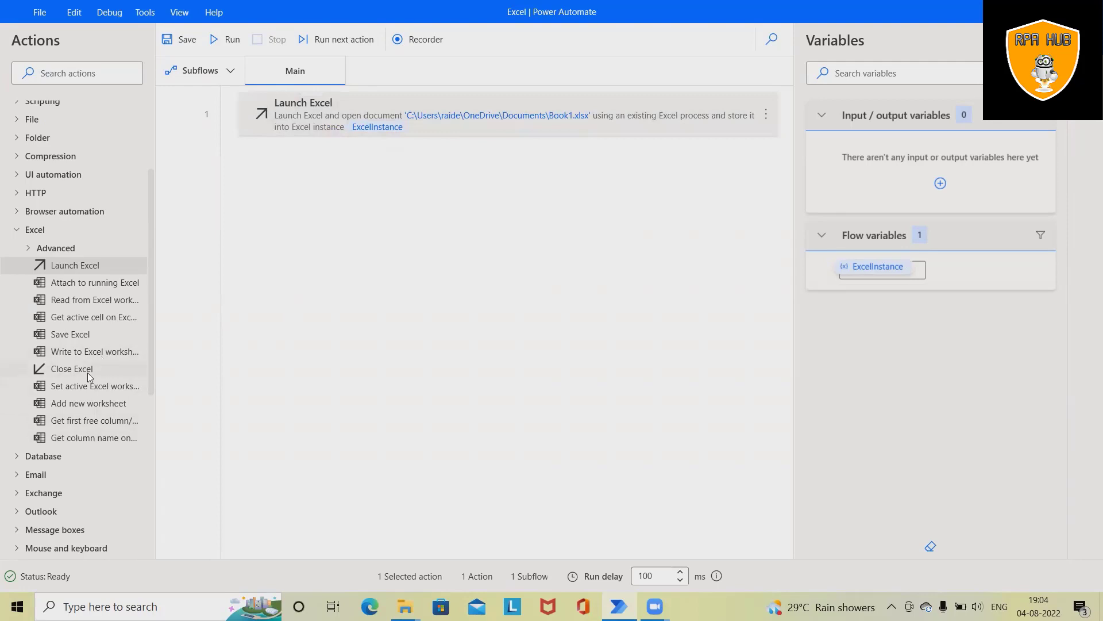
Add a Read from Excel worksheet action retrieving values from a range of cells, column A row 1 to column C row 5.
drag(83, 298, 504, 154)
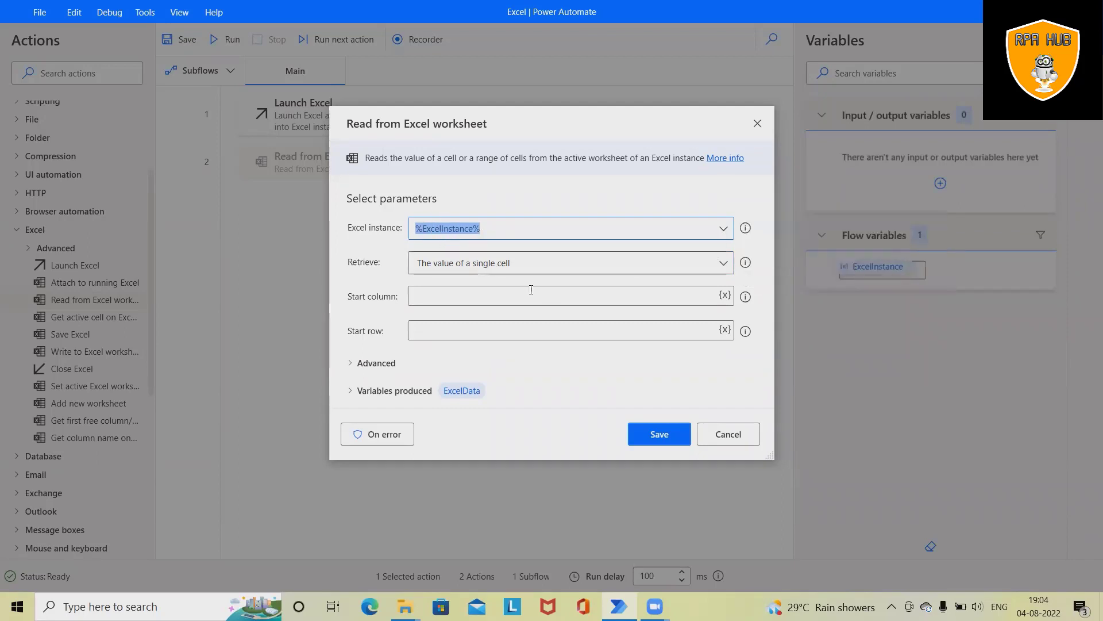
click(585, 263)
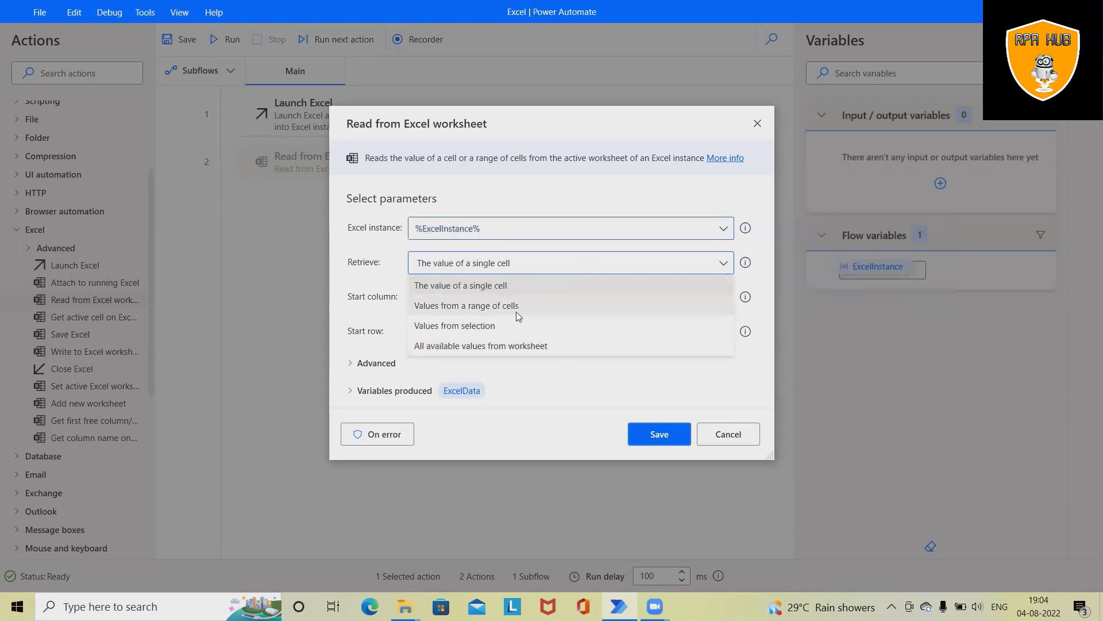
click(516, 312)
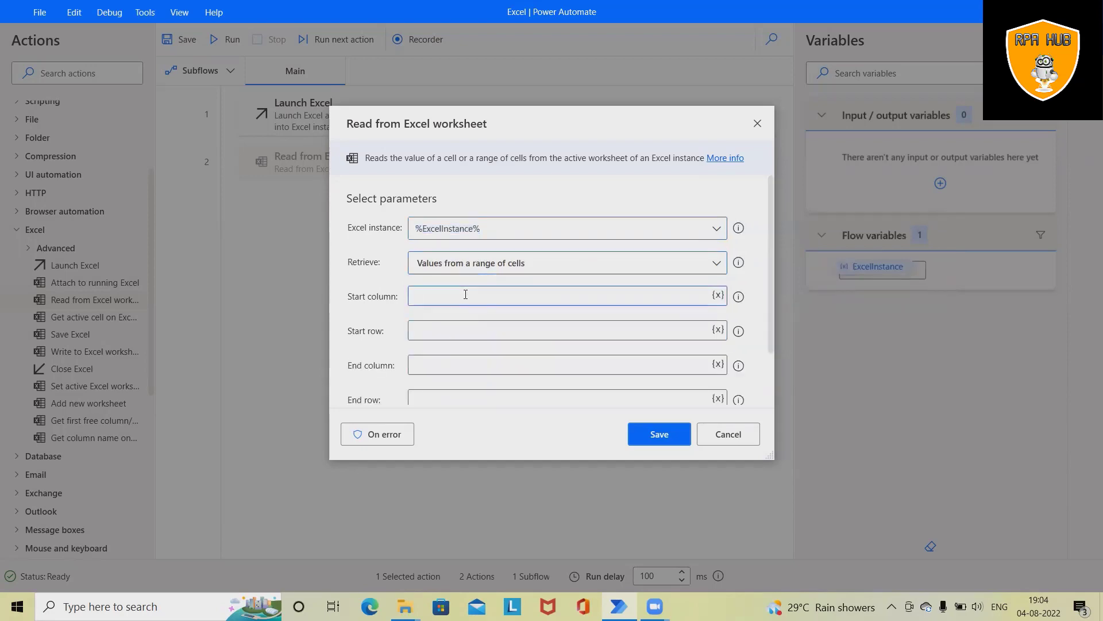
click(451, 330)
scroll(447, 347, down, 1)
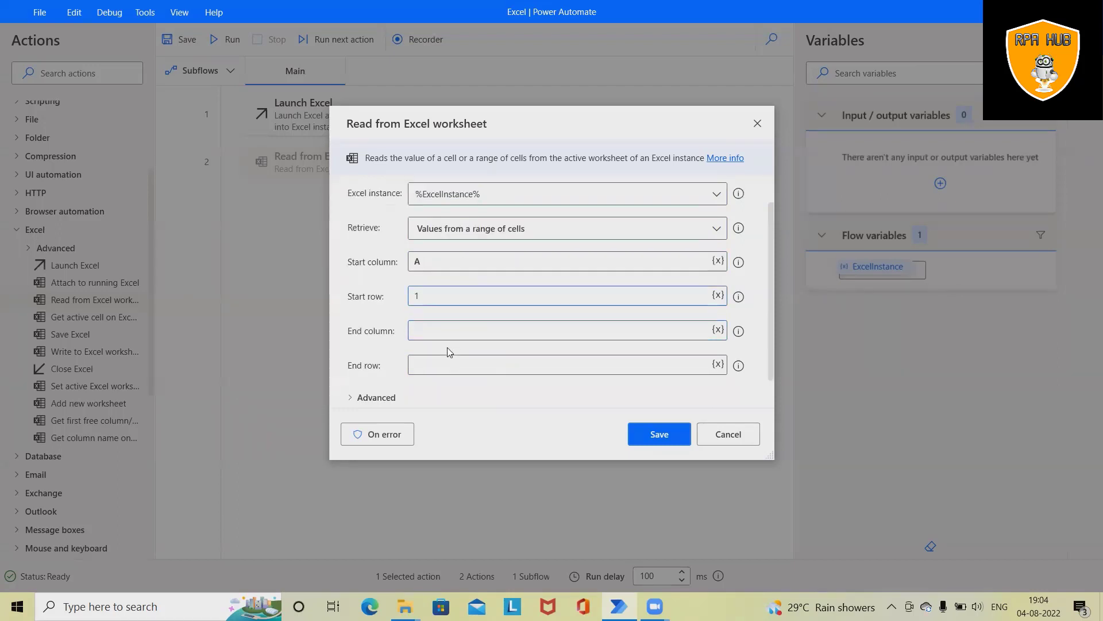
text(1)
click(434, 326)
scroll(435, 329, down, 1)
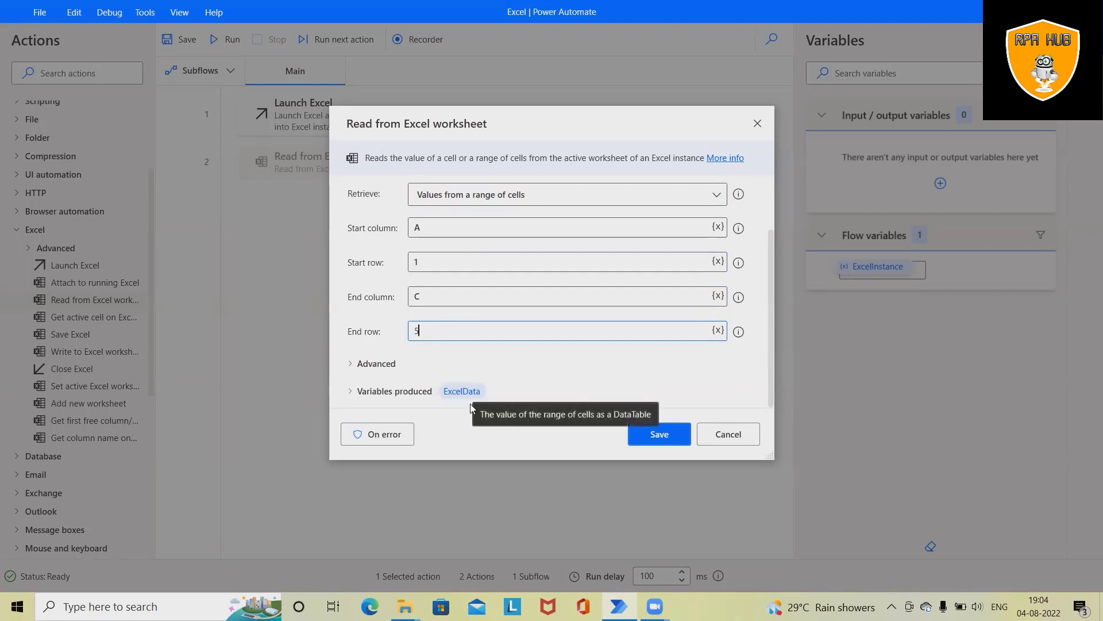
click(661, 435)
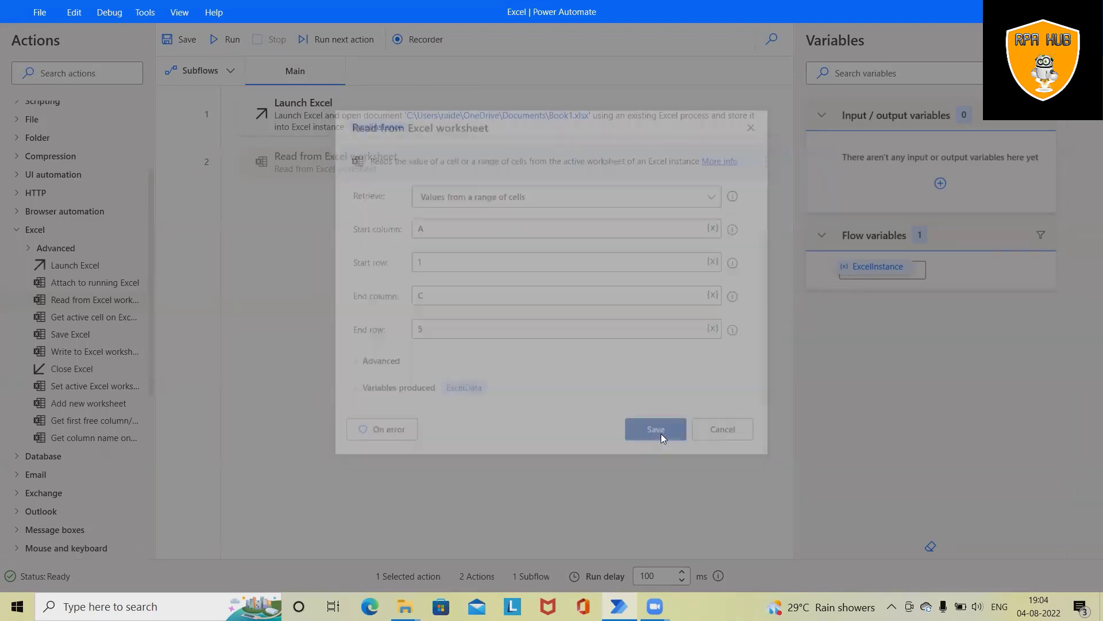
Add a Copy cells from Excel worksheet action that copies values from a range of cells, starting at column A row 1.
click(28, 252)
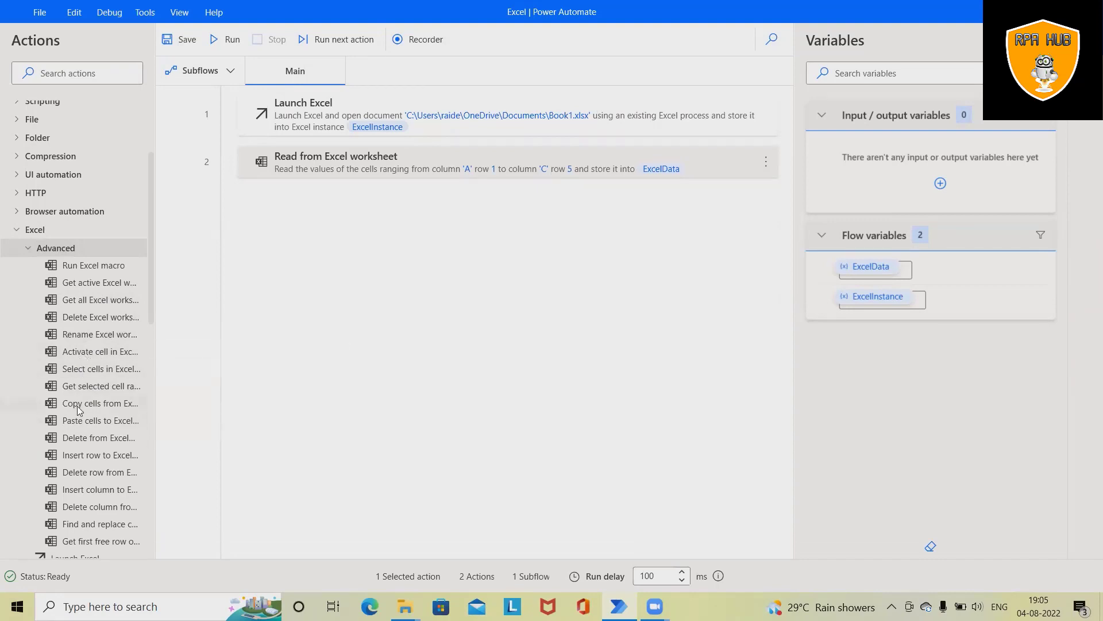
drag(76, 405, 482, 195)
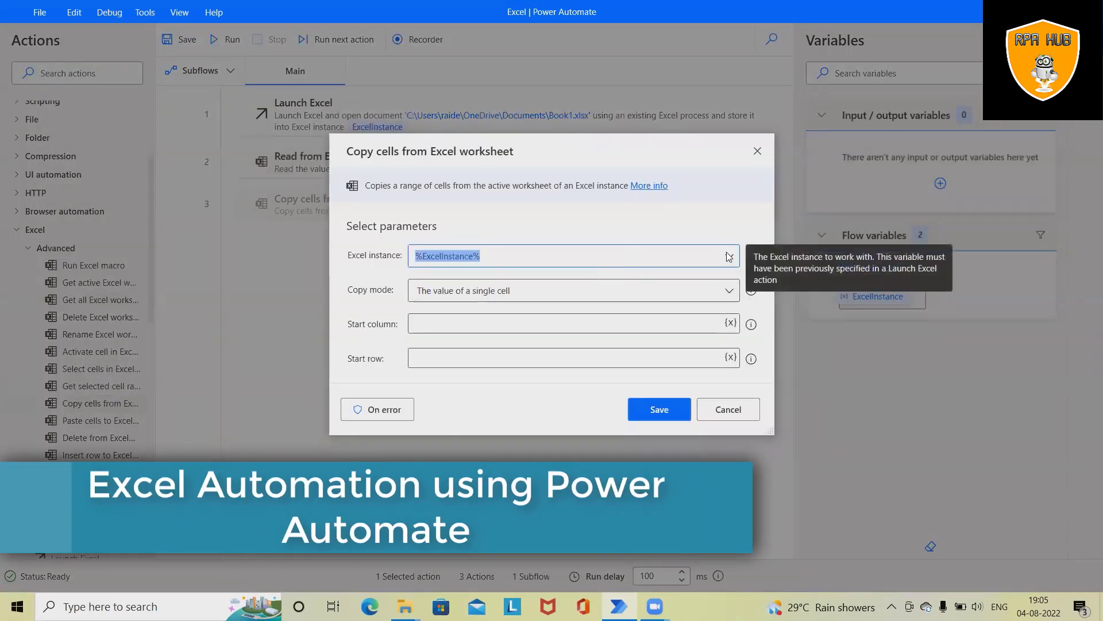
click(702, 290)
click(484, 338)
click(448, 323)
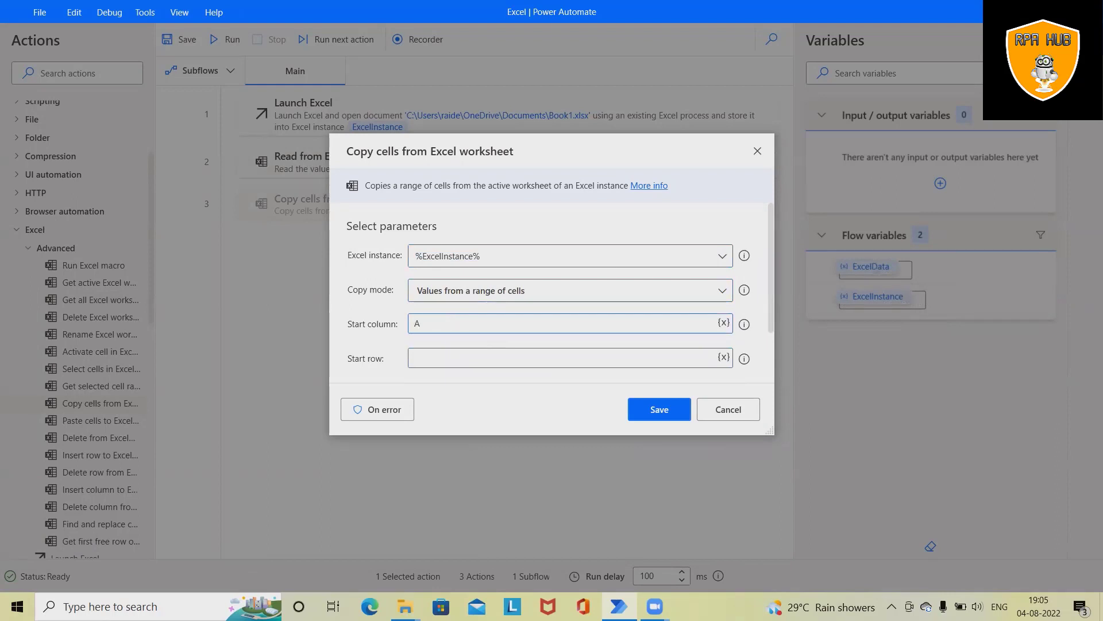
text(A)
click(441, 354)
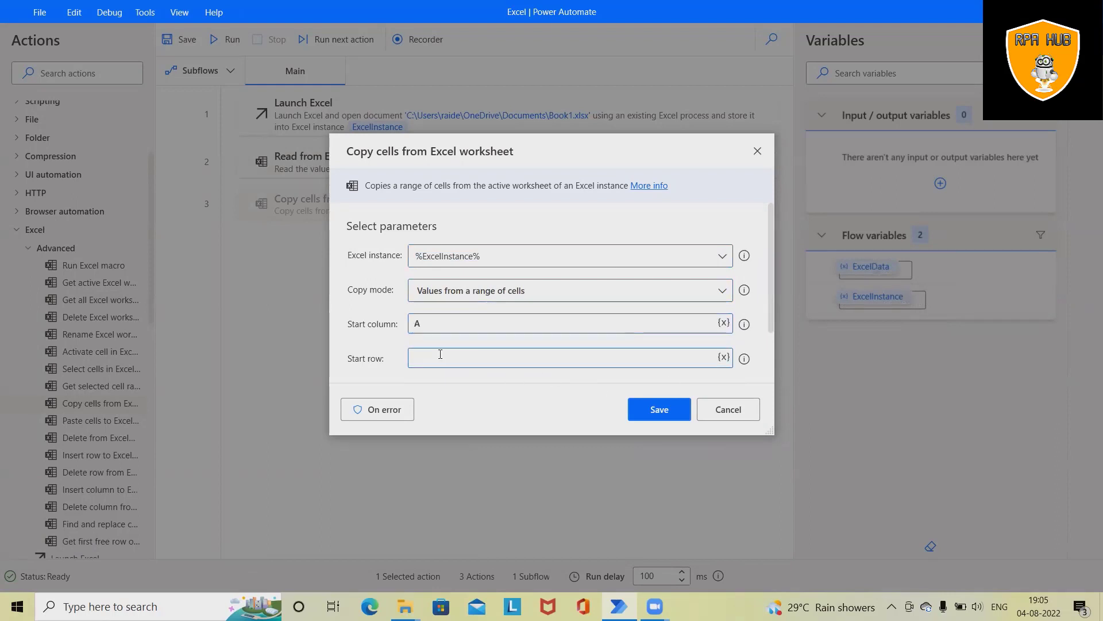
text(1)
Check the cells A1 to C4 in Book1 in Excel, and save the copy action with end column C and end row 4.
scroll(457, 311, down, 1)
click(437, 319)
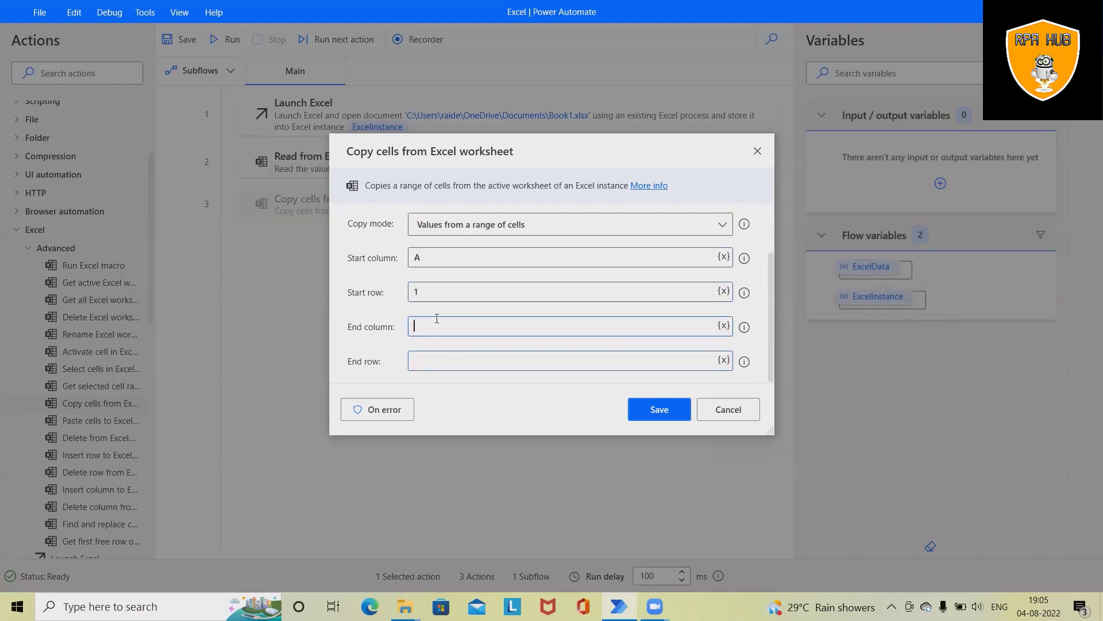
click(437, 363)
scroll(364, 270, up, 1)
scroll(428, 344, down, 1)
mouse_move(405, 607)
click(363, 569)
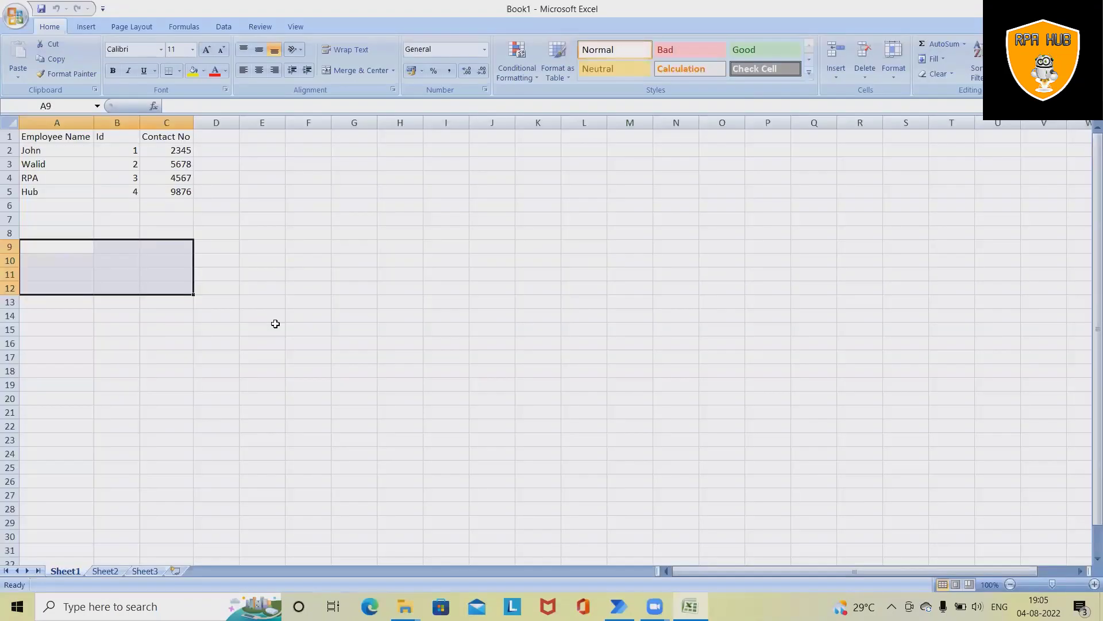
drag(33, 141, 191, 178)
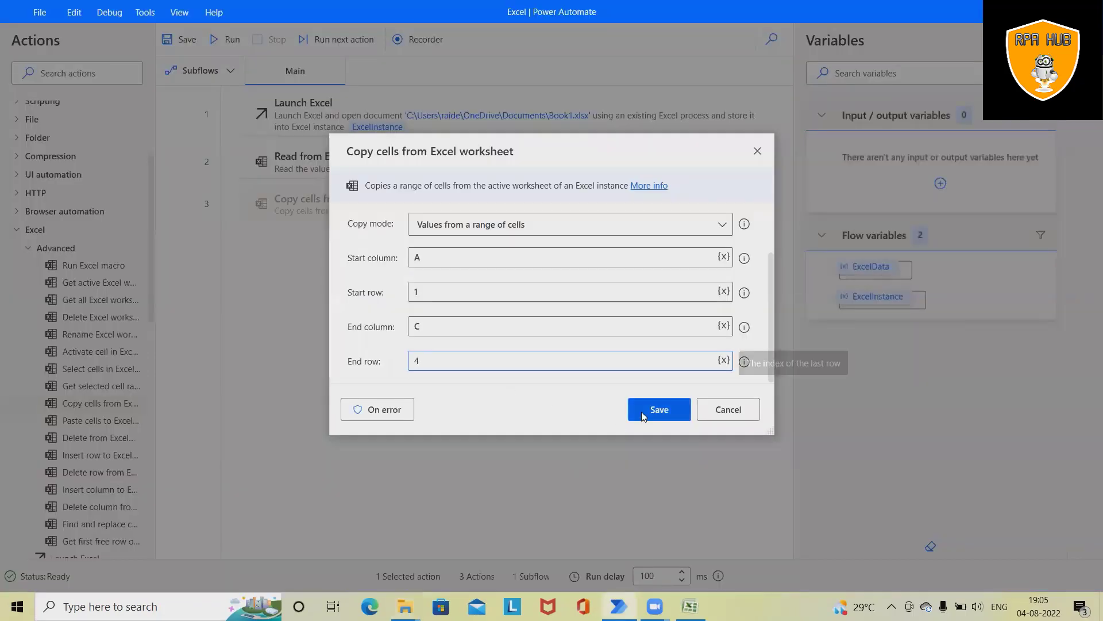
click(640, 410)
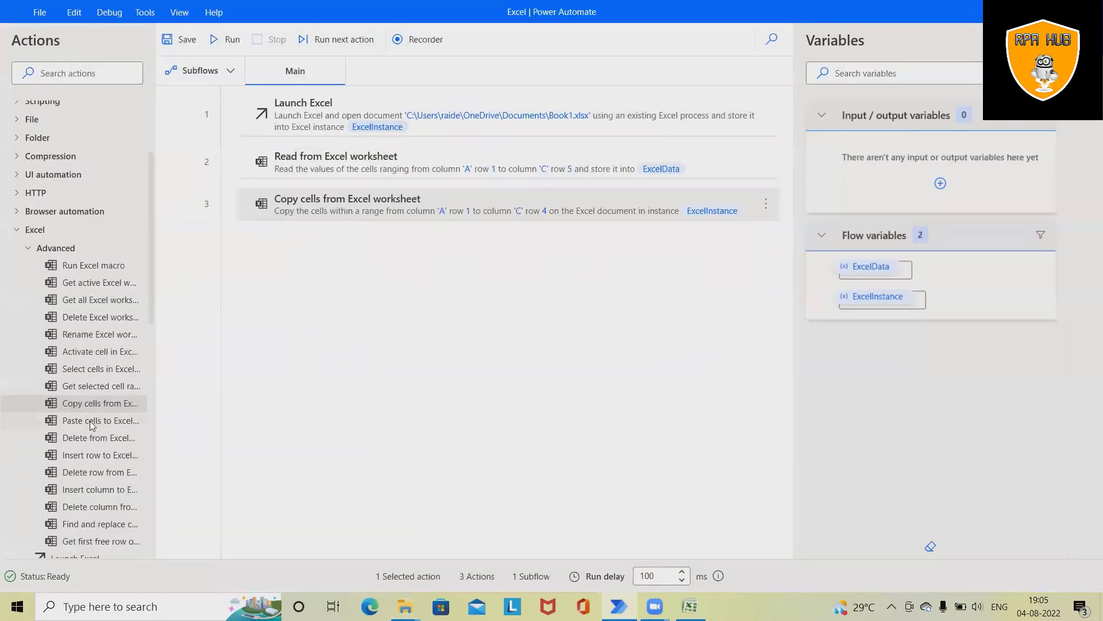
Add a Paste cells to Excel worksheet action that pastes on the specified cell, column A row 9.
drag(92, 425, 474, 247)
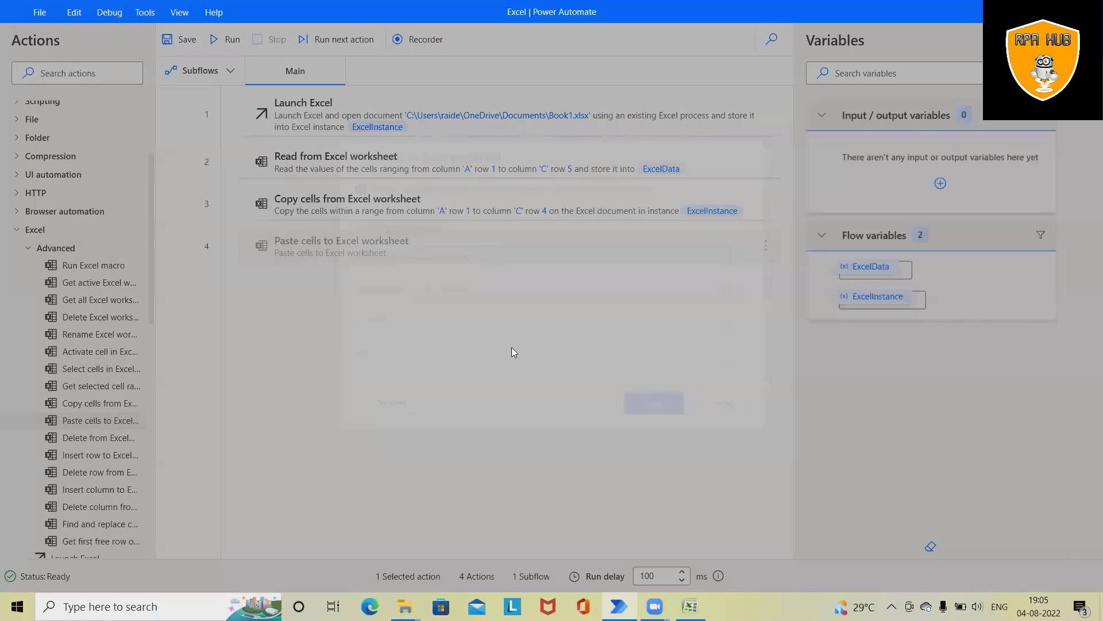
click(658, 290)
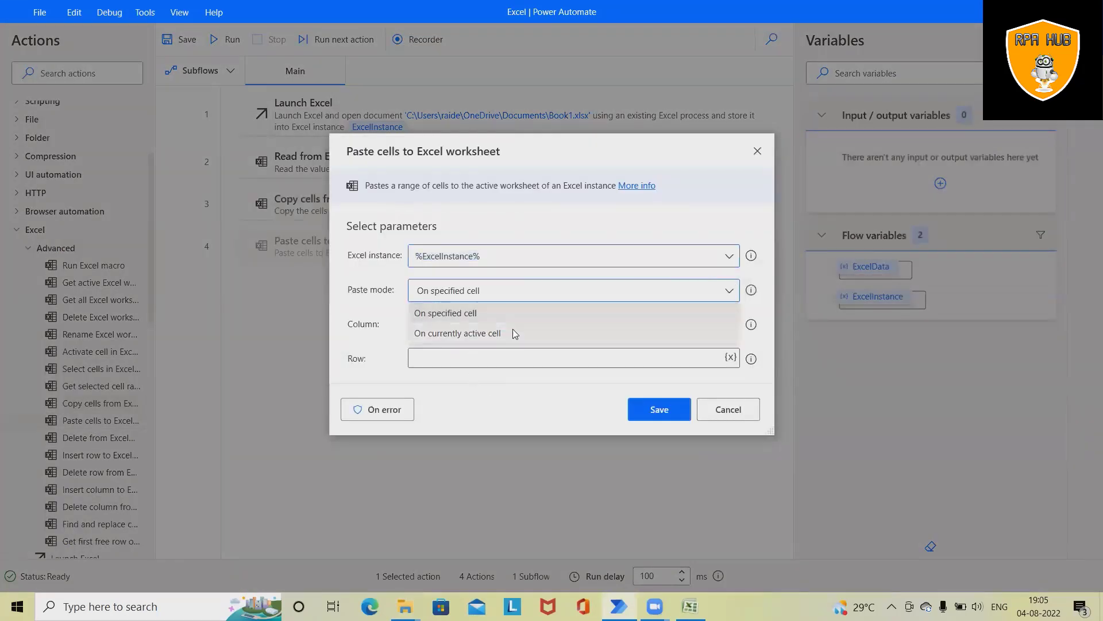
click(498, 314)
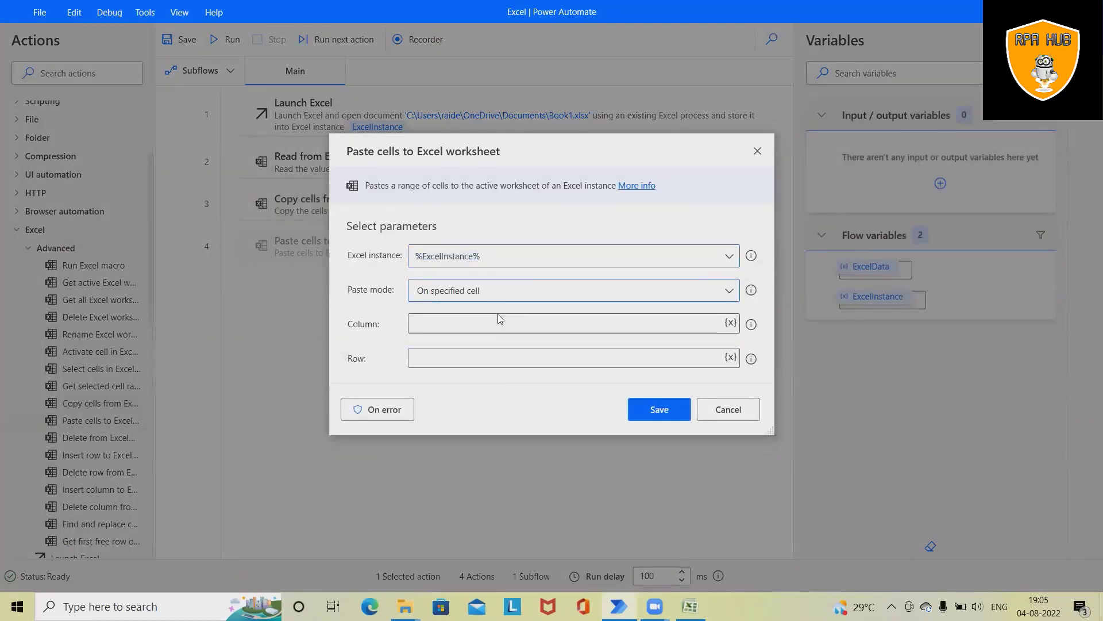
click(456, 323)
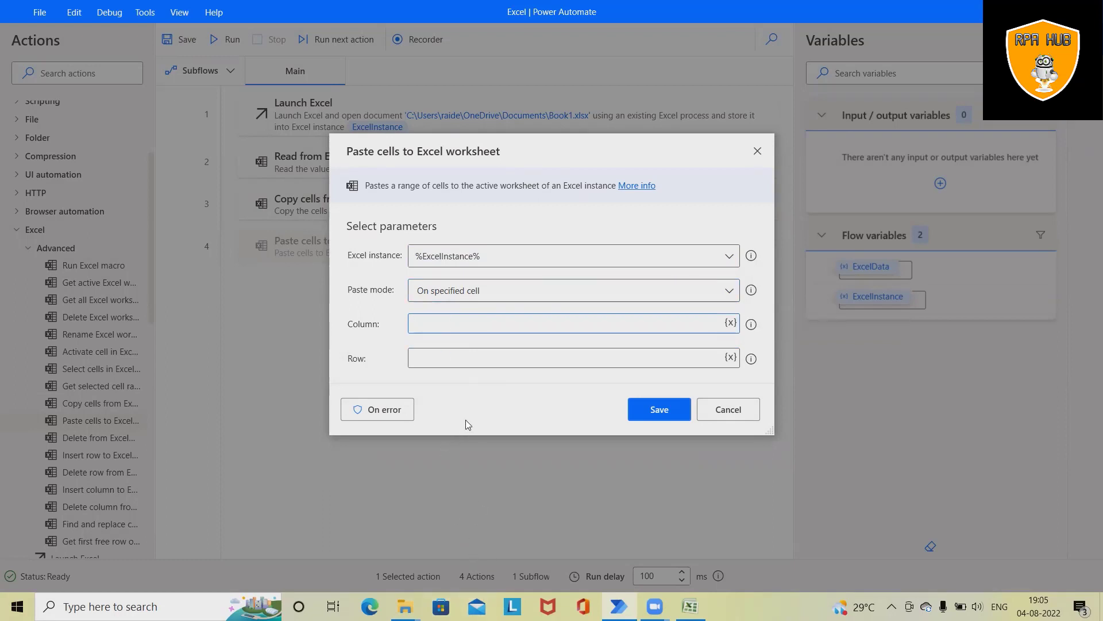
text(A)
click(462, 357)
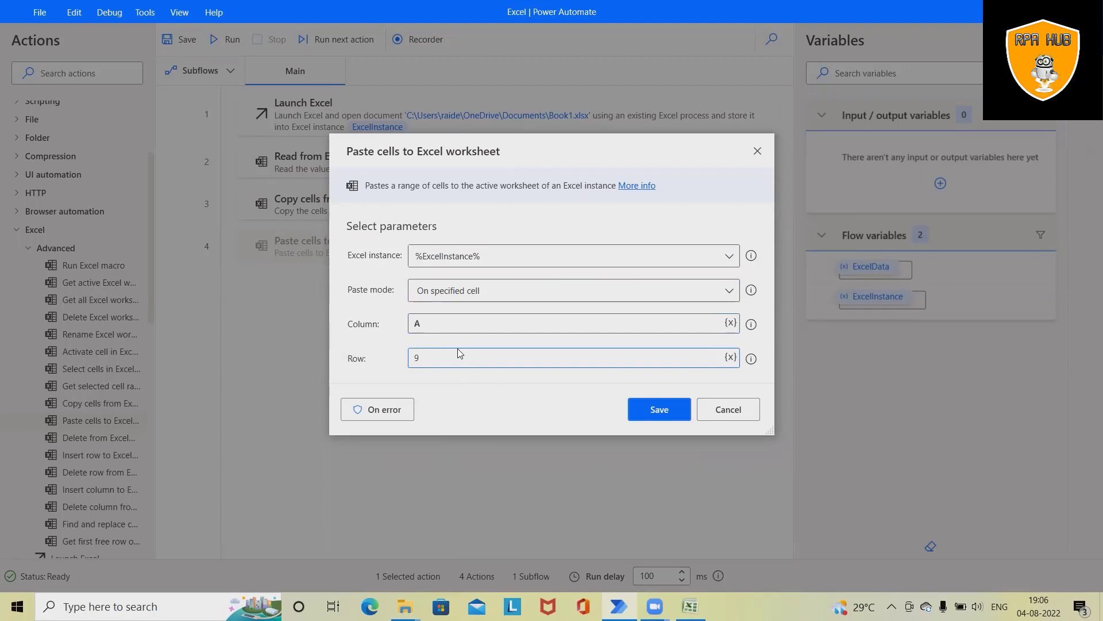
click(661, 408)
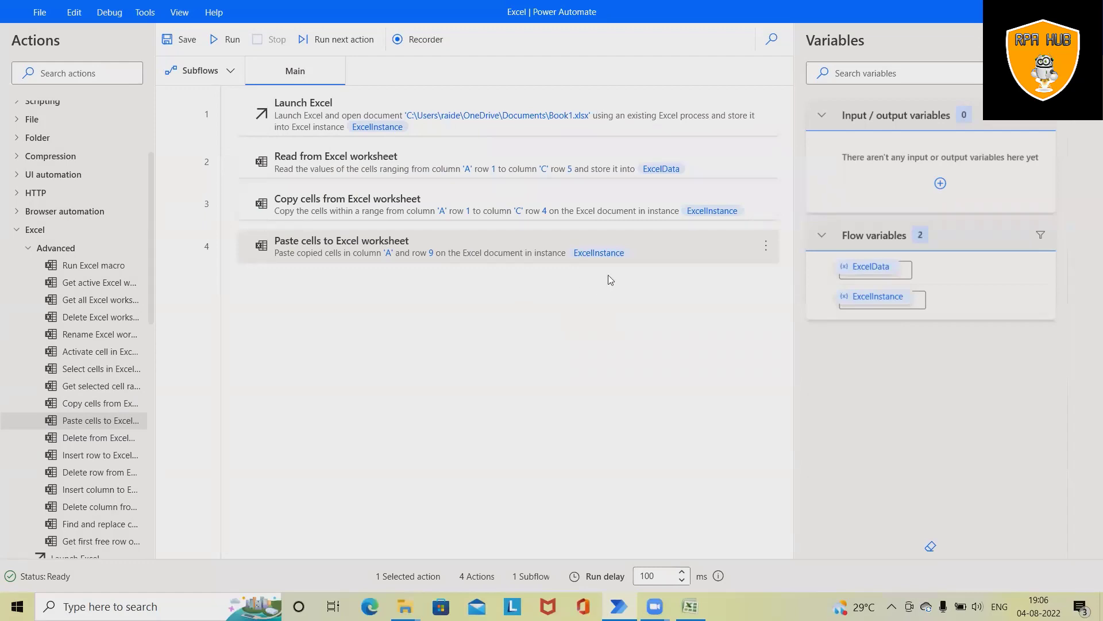
With Book1 closed in Excel, save and run the flow, and switch to the reopened workbook to check the cells from A9.
click(691, 606)
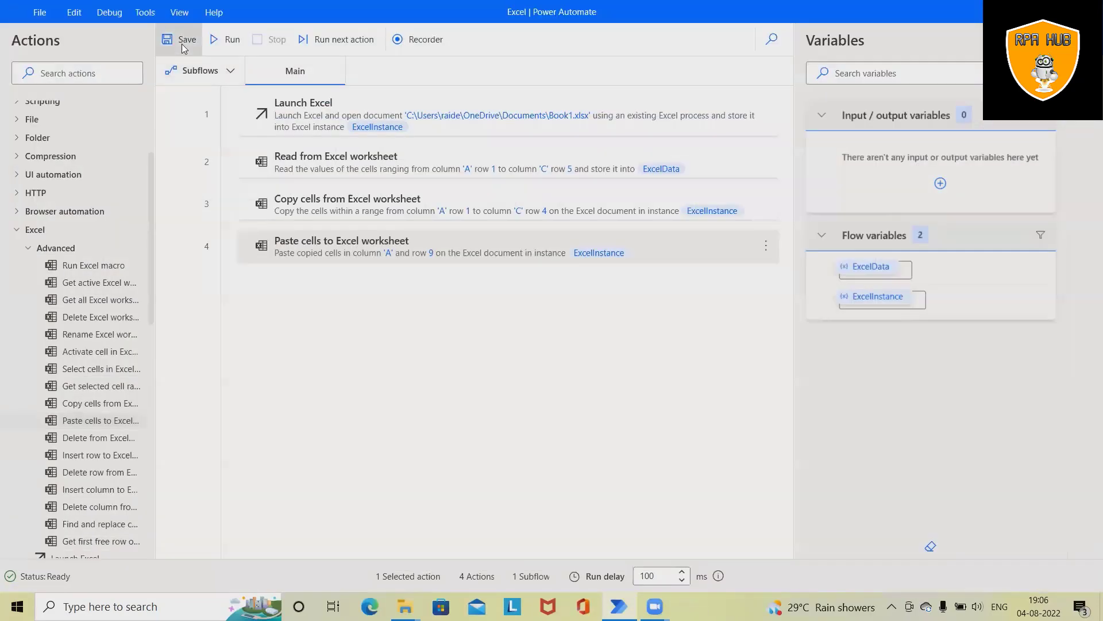
click(183, 40)
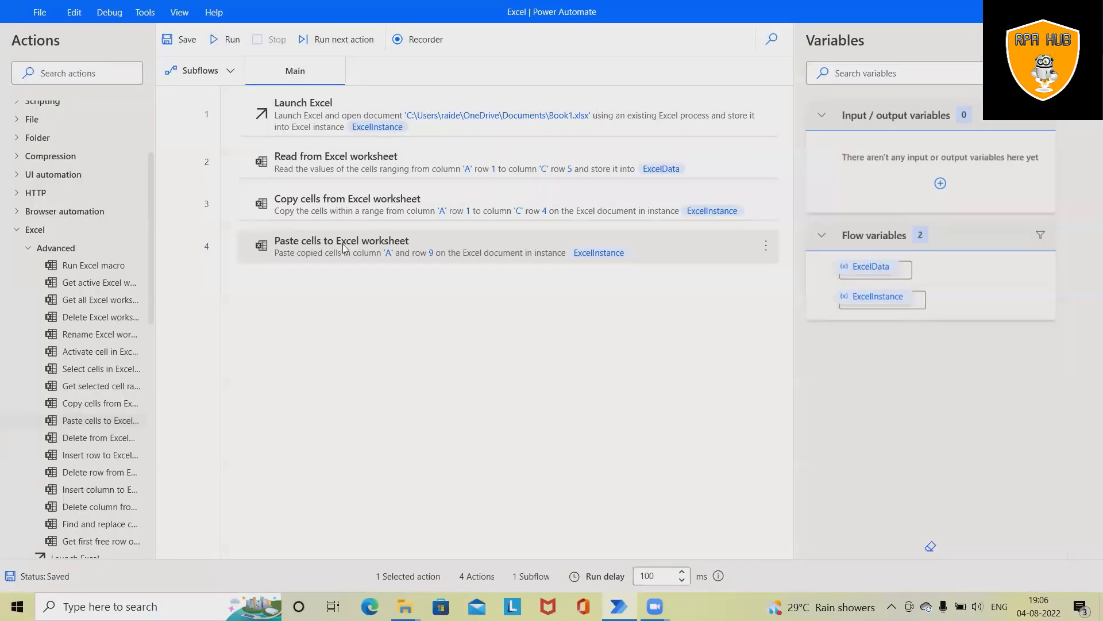
click(226, 41)
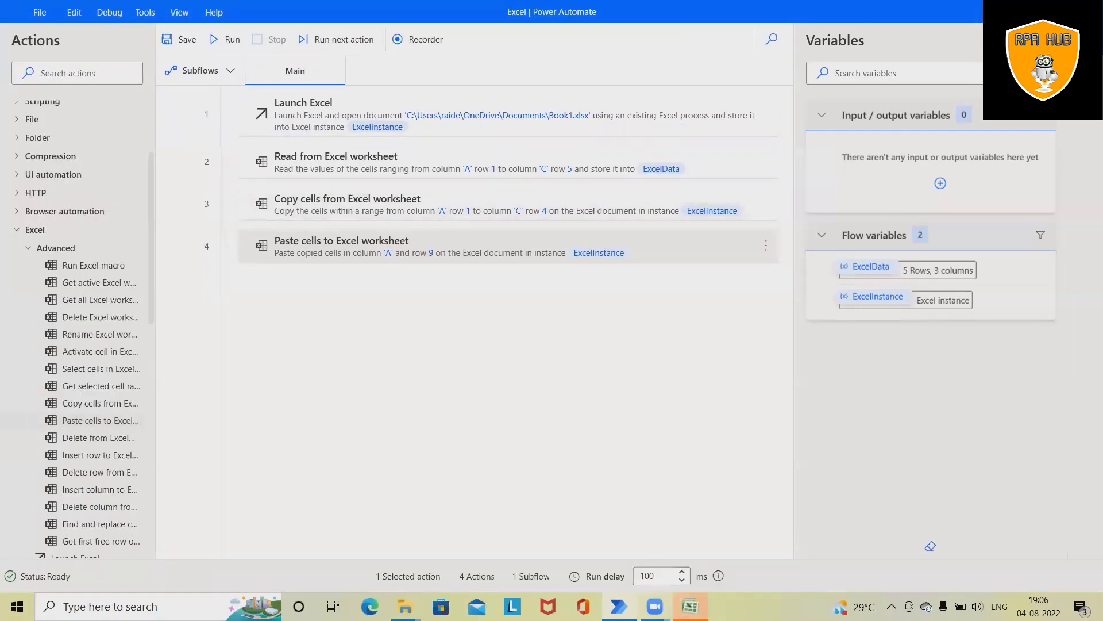
mouse_move(690, 607)
click(689, 577)
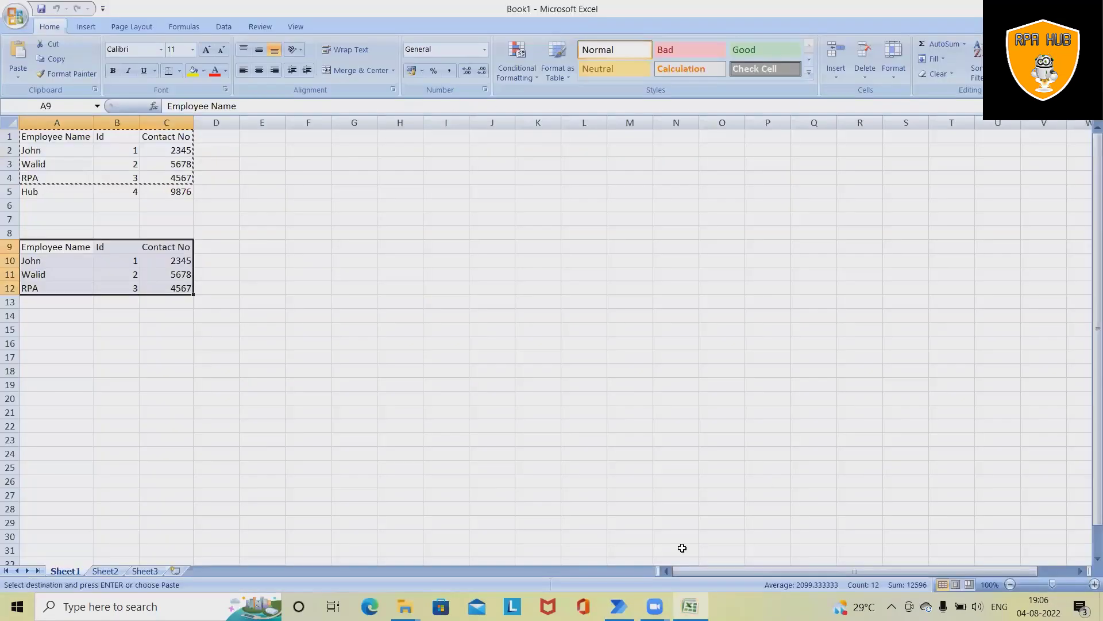